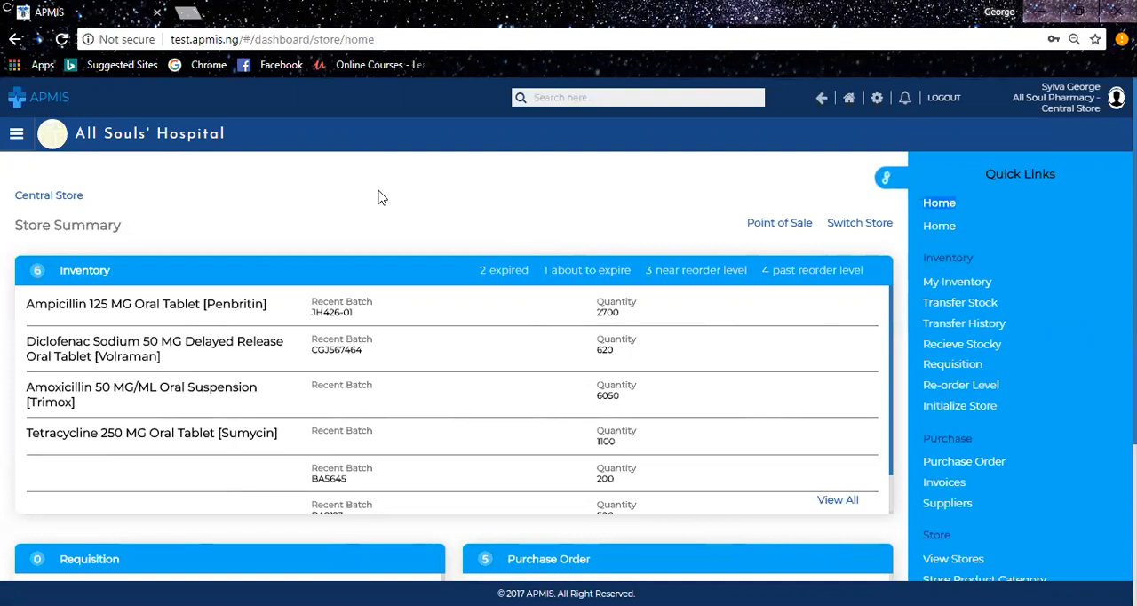
Review the Central Store summary dashboard, including its inventory, requisition and purchase order panels.
left_click(421, 196)
left_click(882, 182)
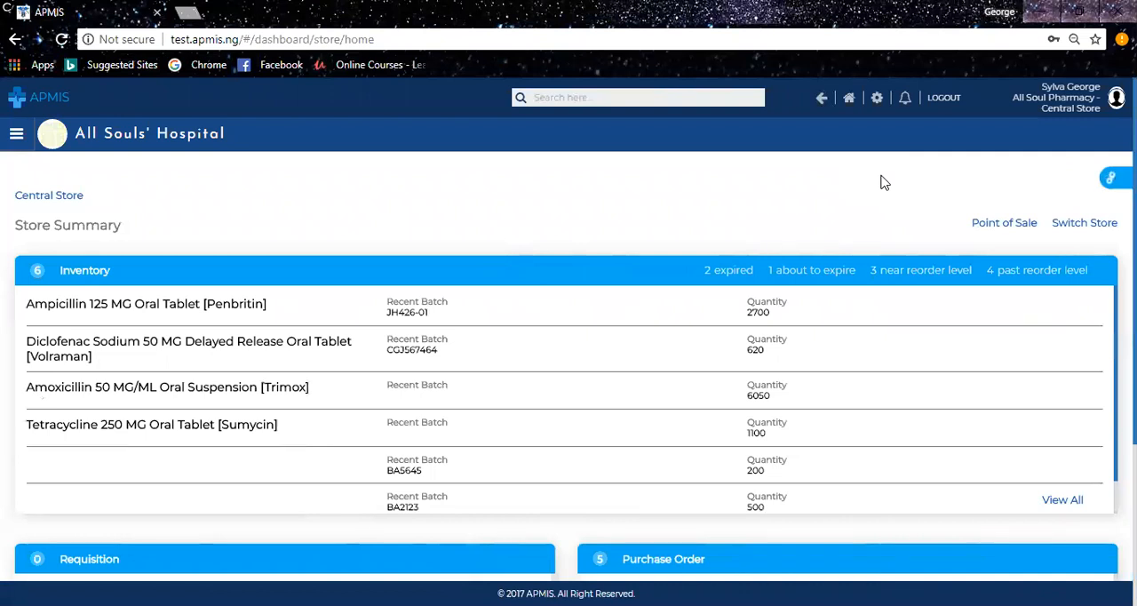
left_click(14, 140)
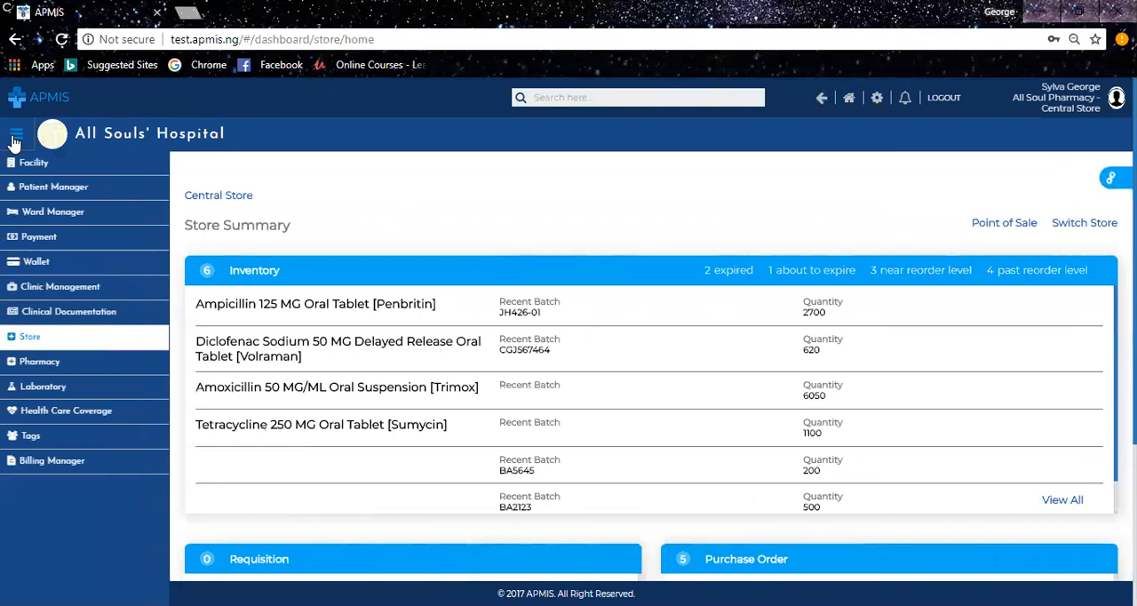
left_click(26, 337)
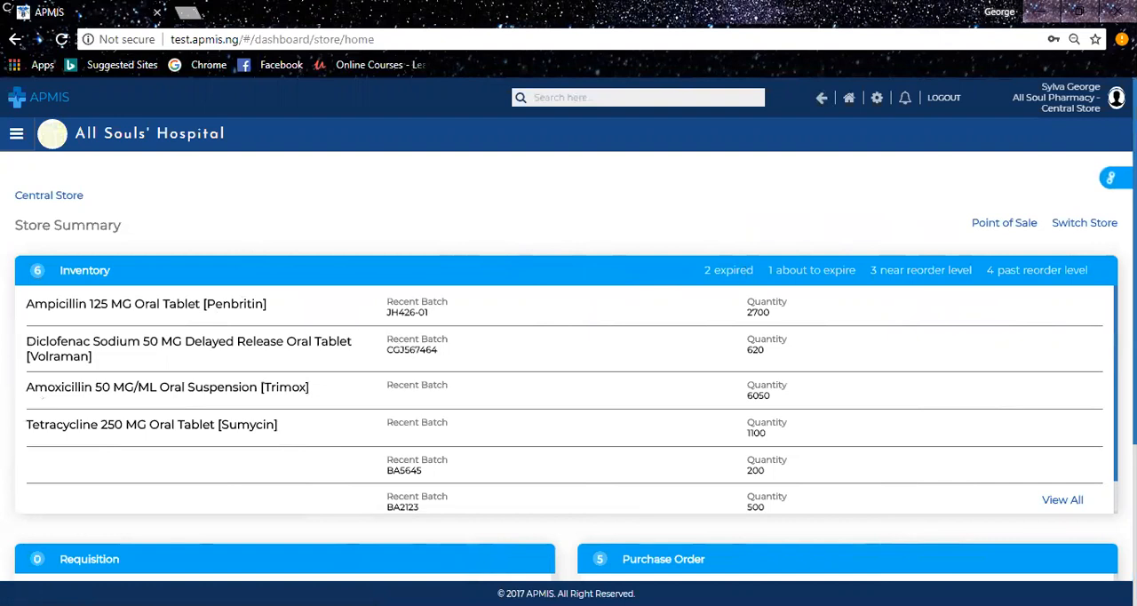
scroll(569, 329, "down", 2)
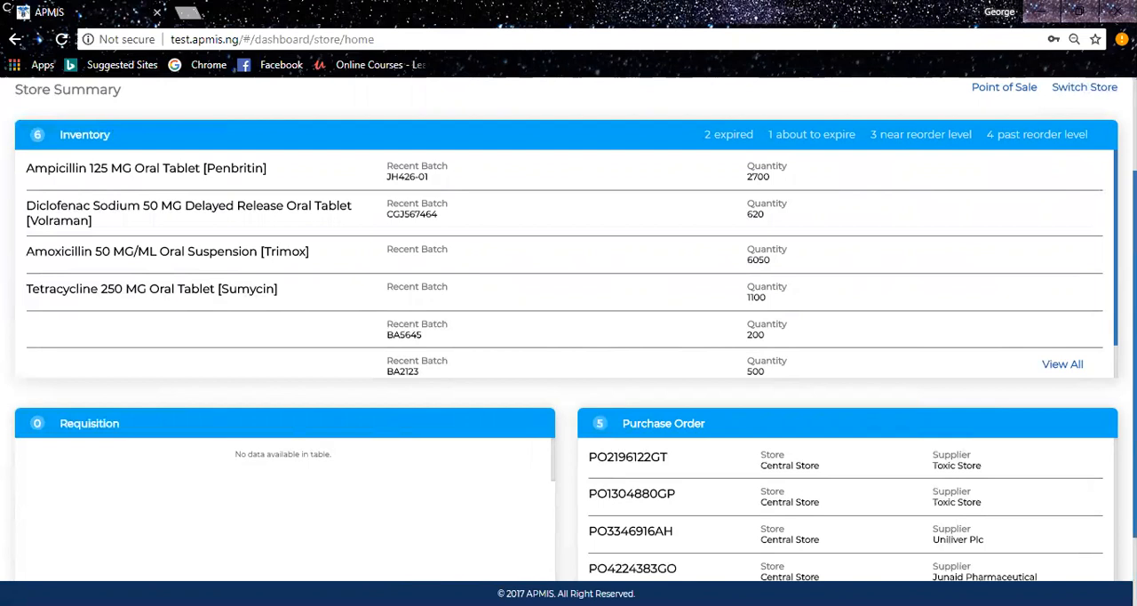
scroll(569, 329, "down", 2)
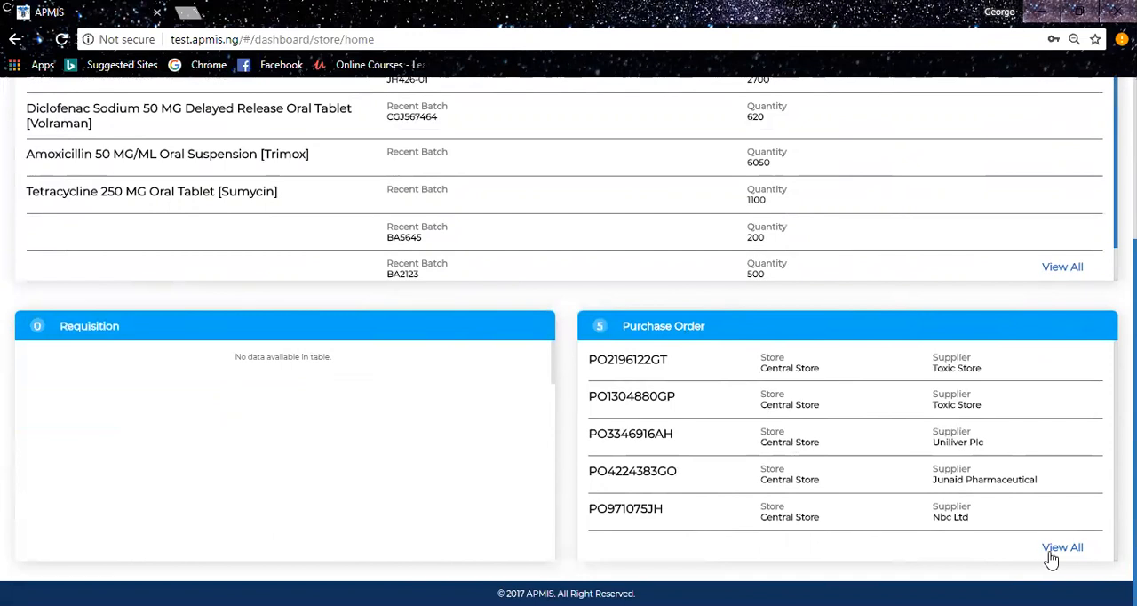
scroll(563, 241, "up", 3)
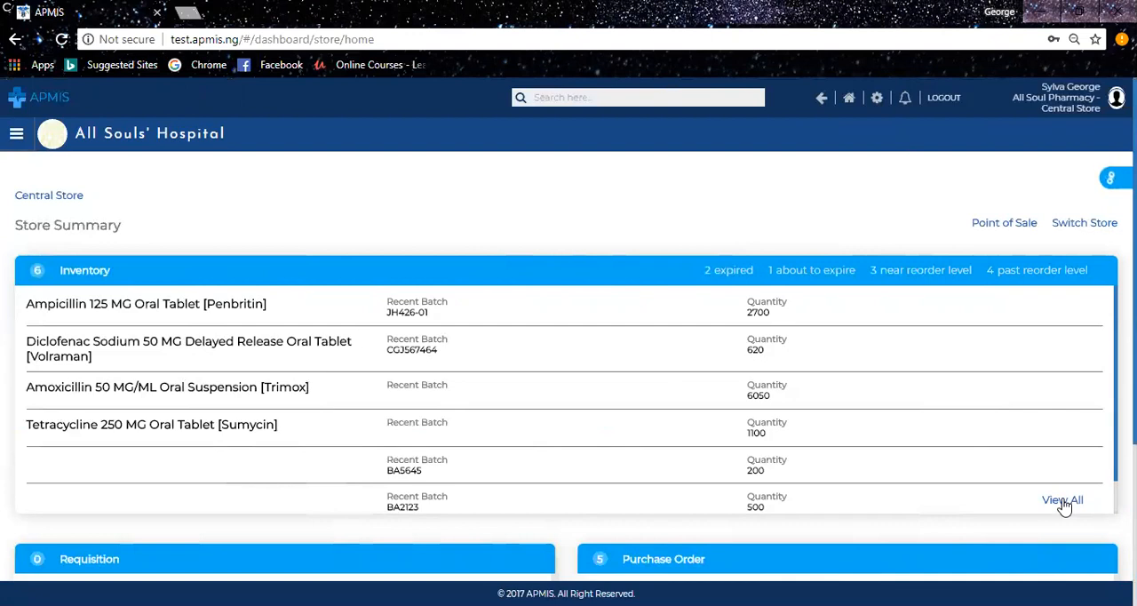
Add a re-order level of 5 for Diclofenac Sodium 50 MG Delayed Release Oral Tablet [Volraman] with pack type Pack.
left_click(1110, 183)
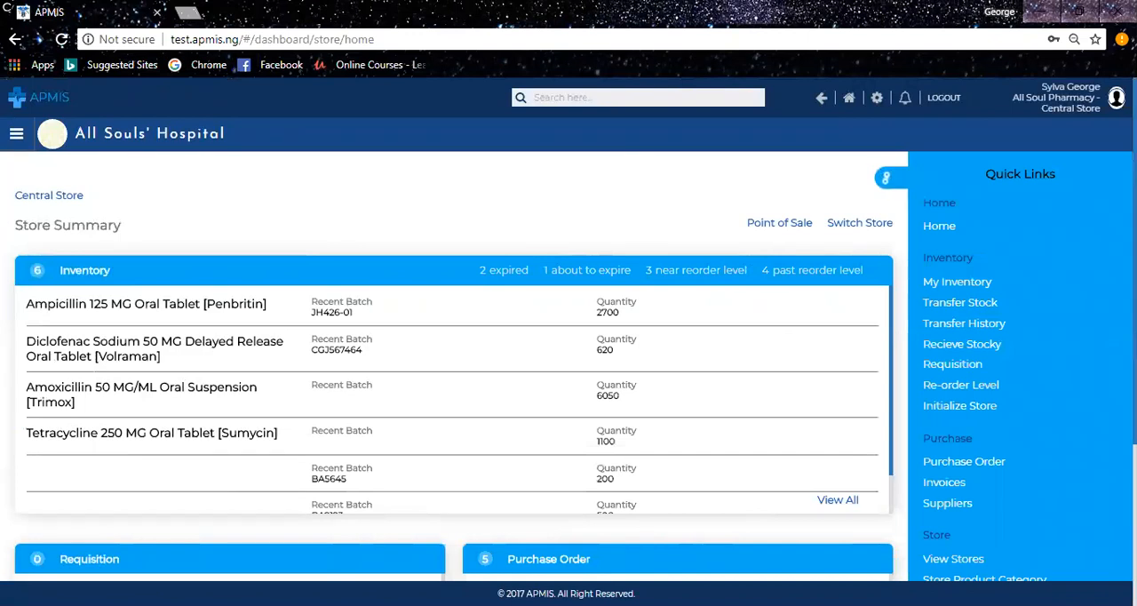
left_click(955, 384)
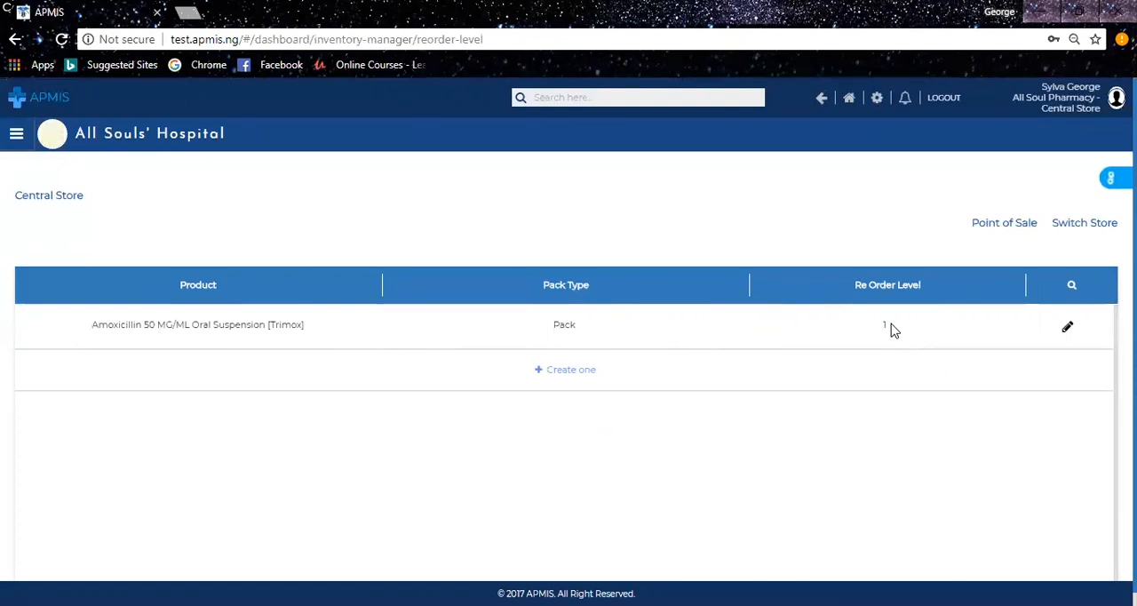
left_click(565, 380)
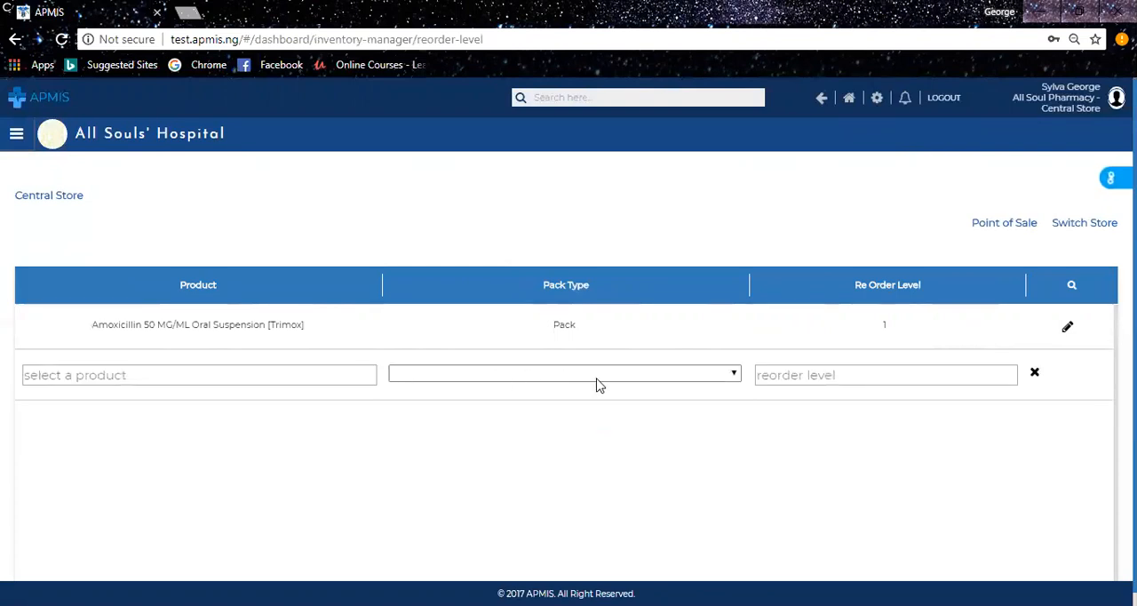
left_click(160, 378)
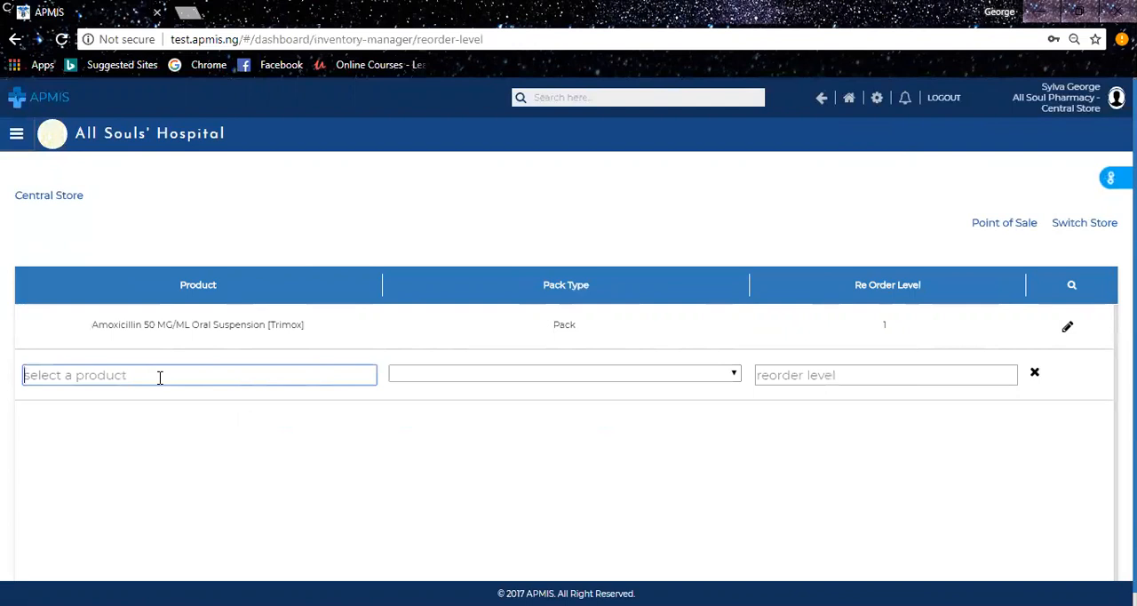
type("diclo")
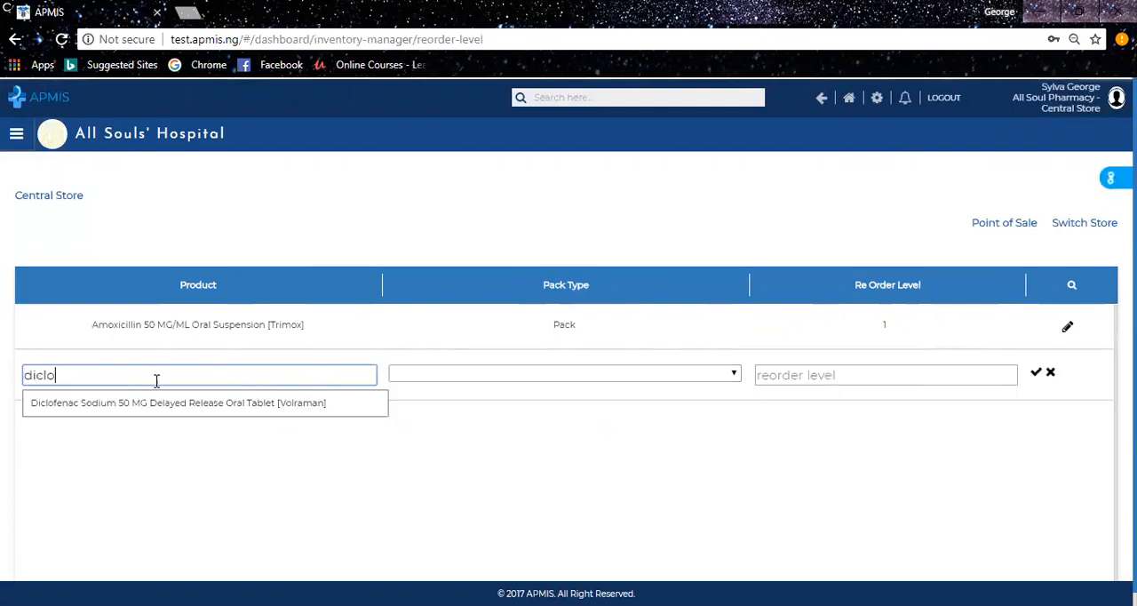
left_click(131, 407)
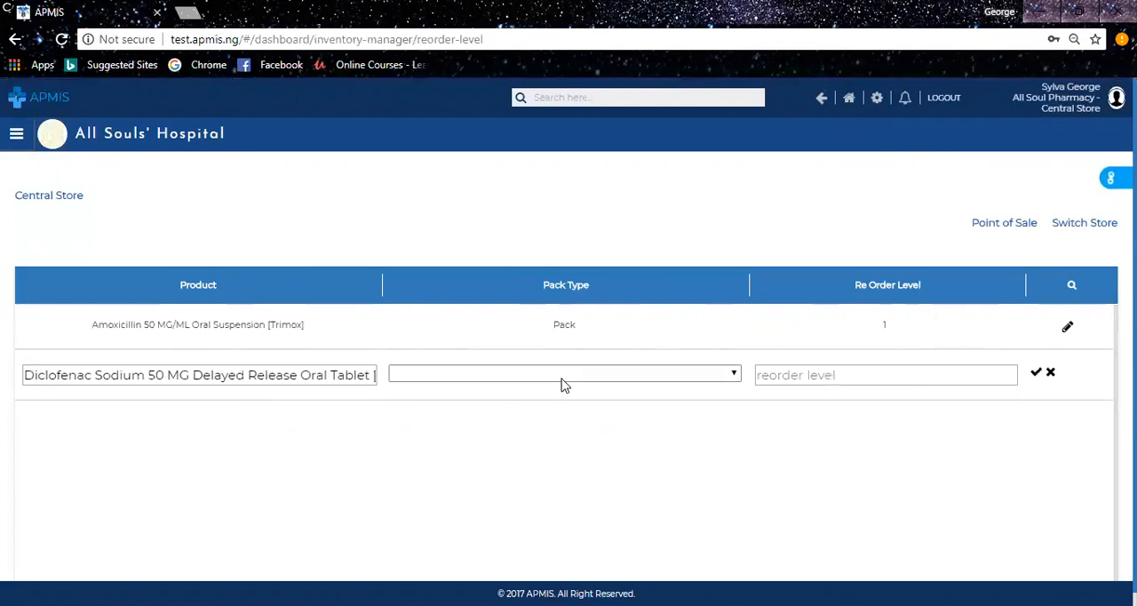
left_click(735, 377)
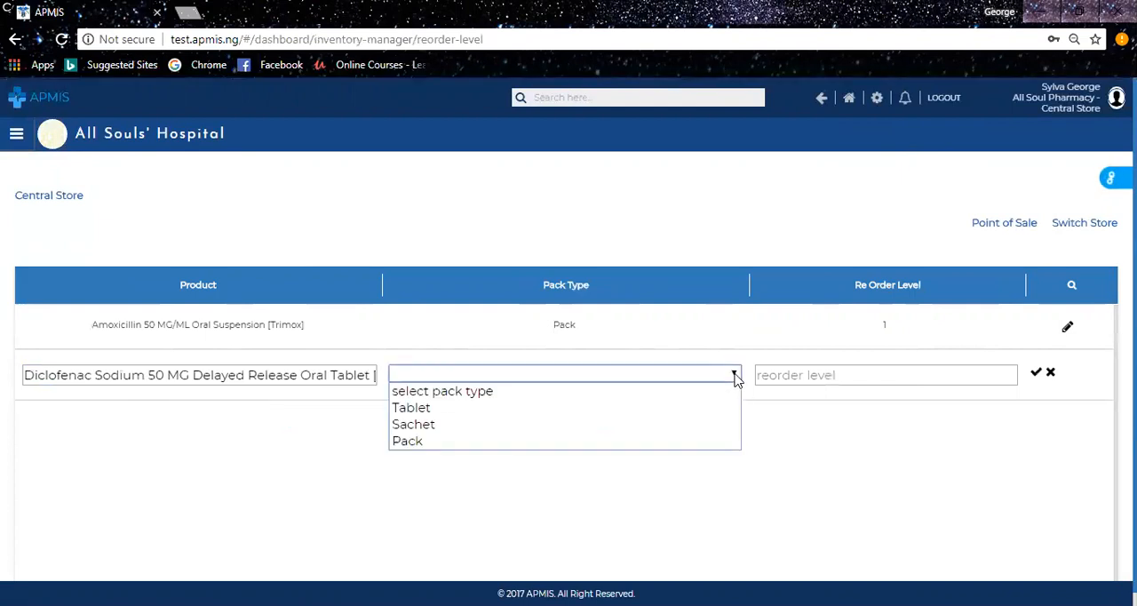
left_click(471, 442)
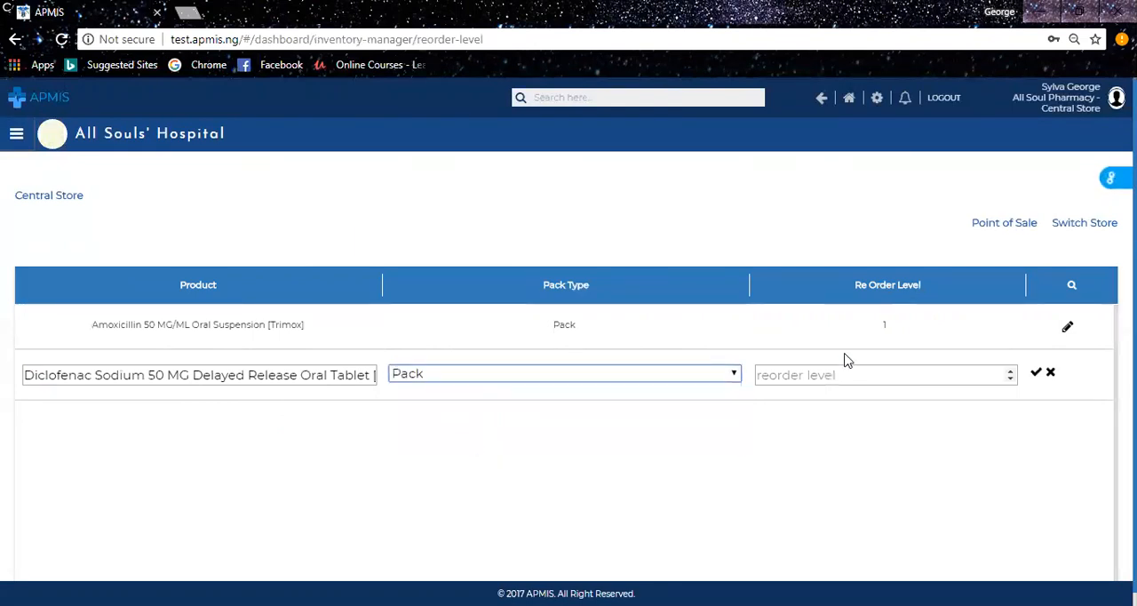
left_click(846, 373)
type("5")
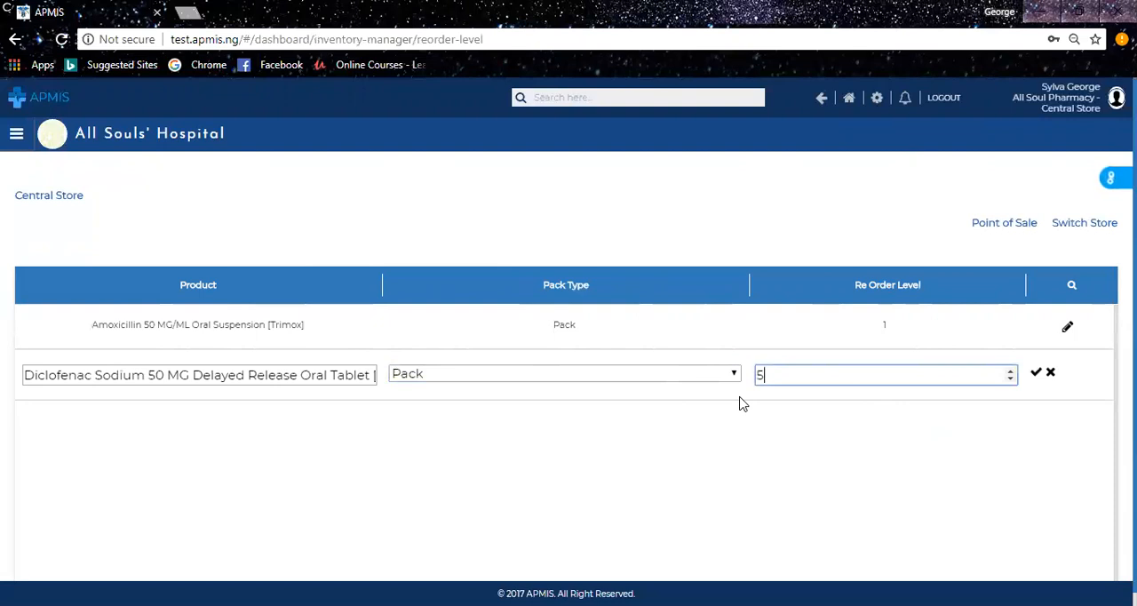
left_click(1037, 374)
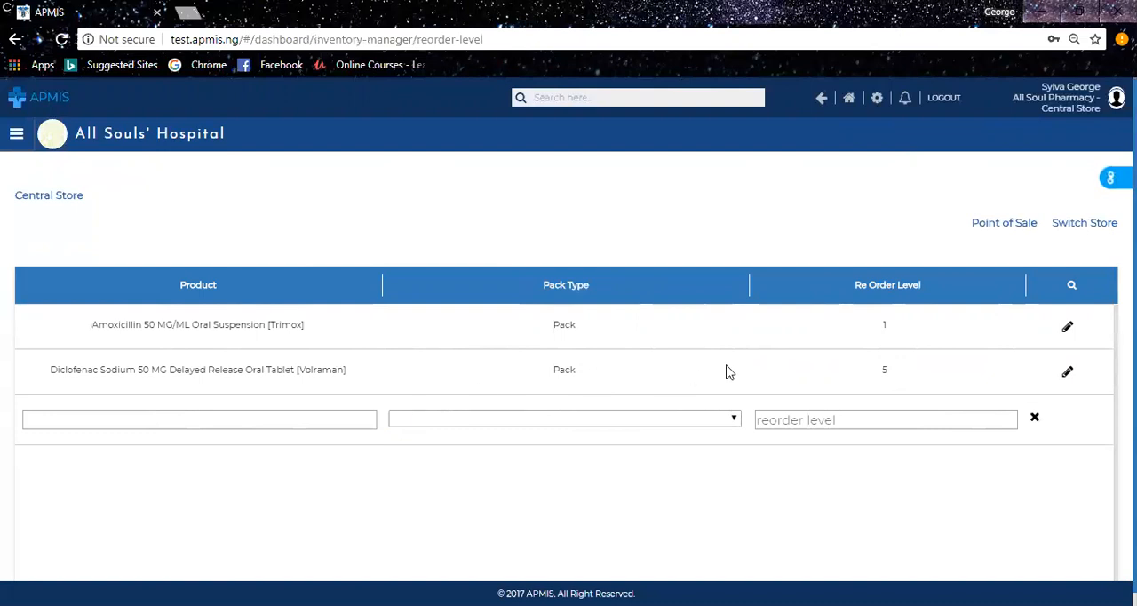
Edit the Diclofenac Sodium re-order entry and set its re-order level to 10.
left_click(1068, 374)
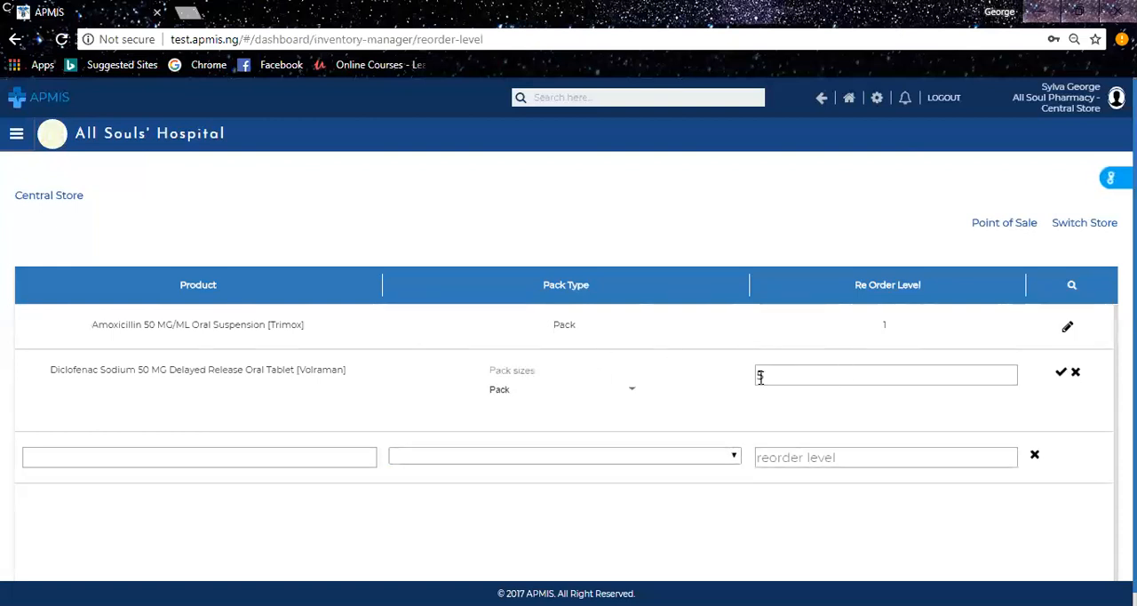
left_click(623, 396)
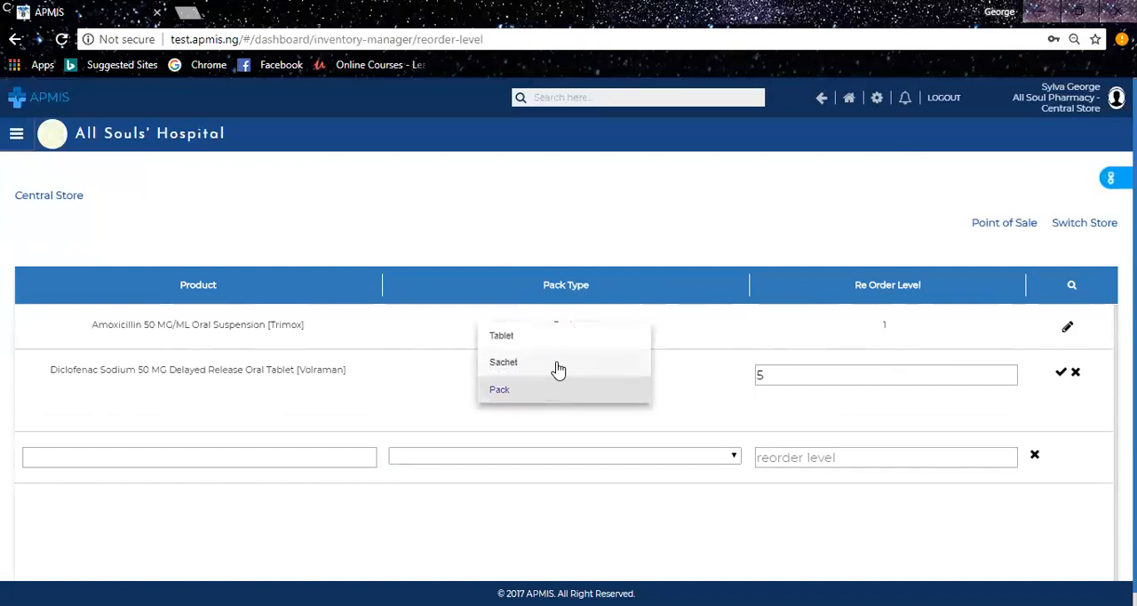
left_click(874, 374)
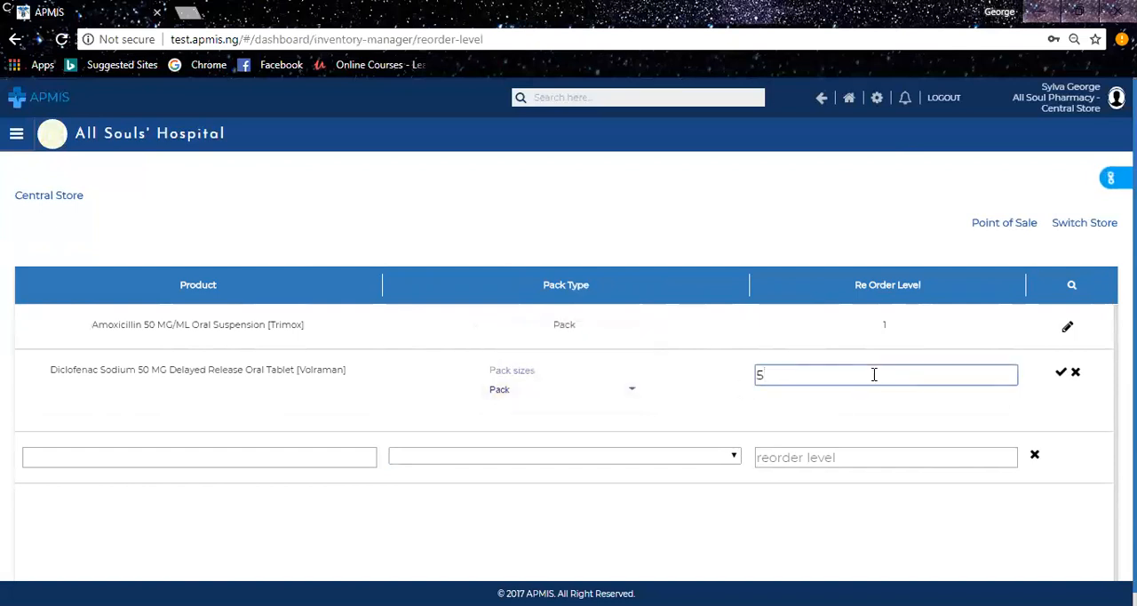
key("BackSpace")
type("10")
left_click(1060, 374)
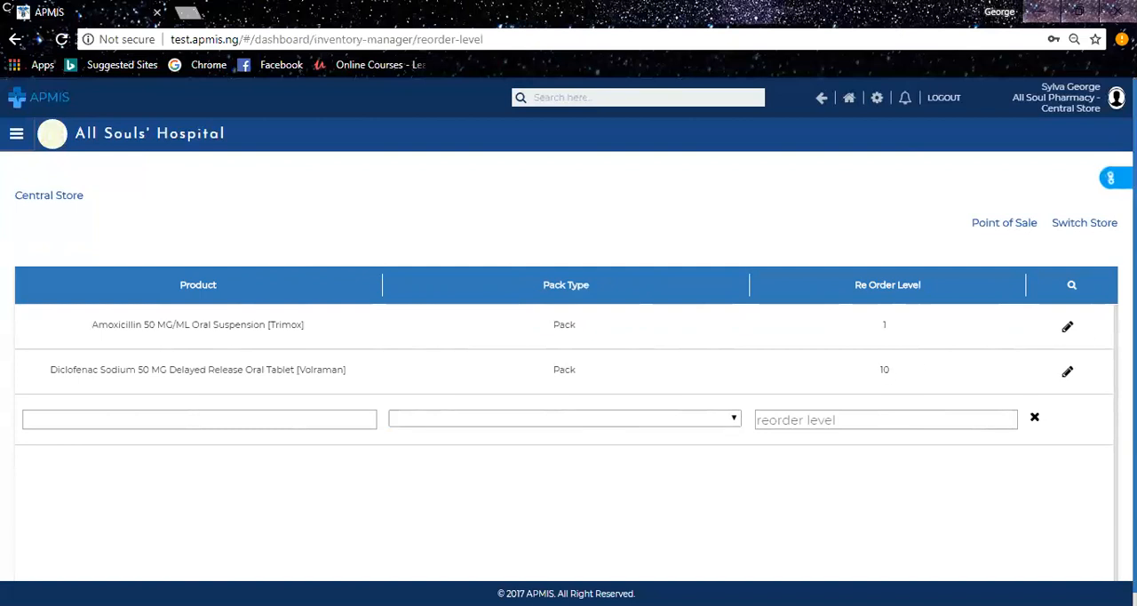
Open Transfer Stock, create a new transfer and choose GB-Store as the destination store.
left_click(1111, 178)
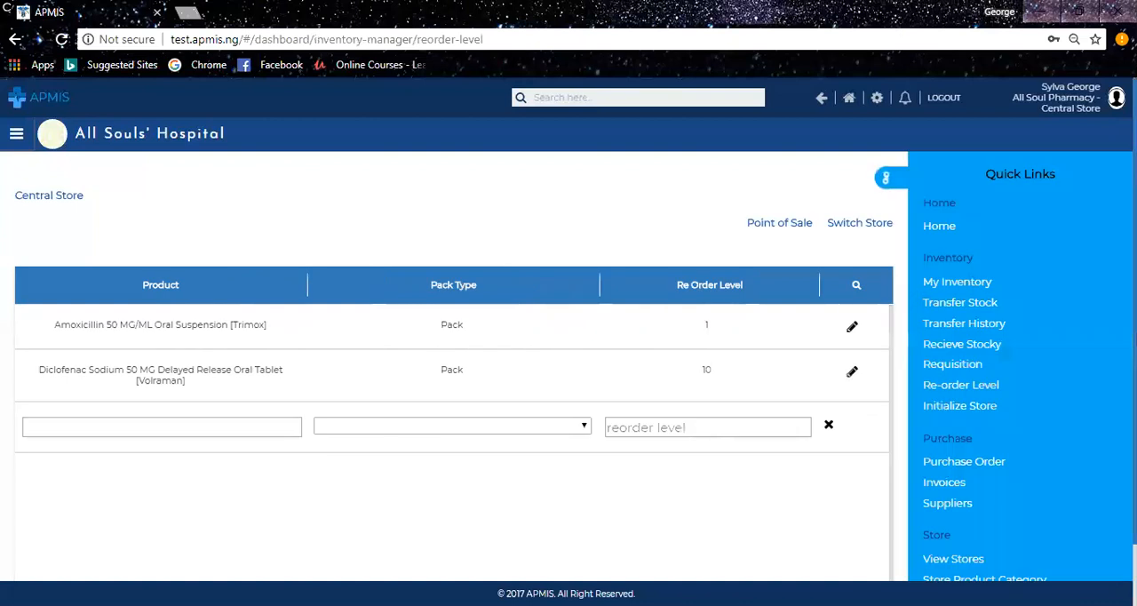
left_click(970, 302)
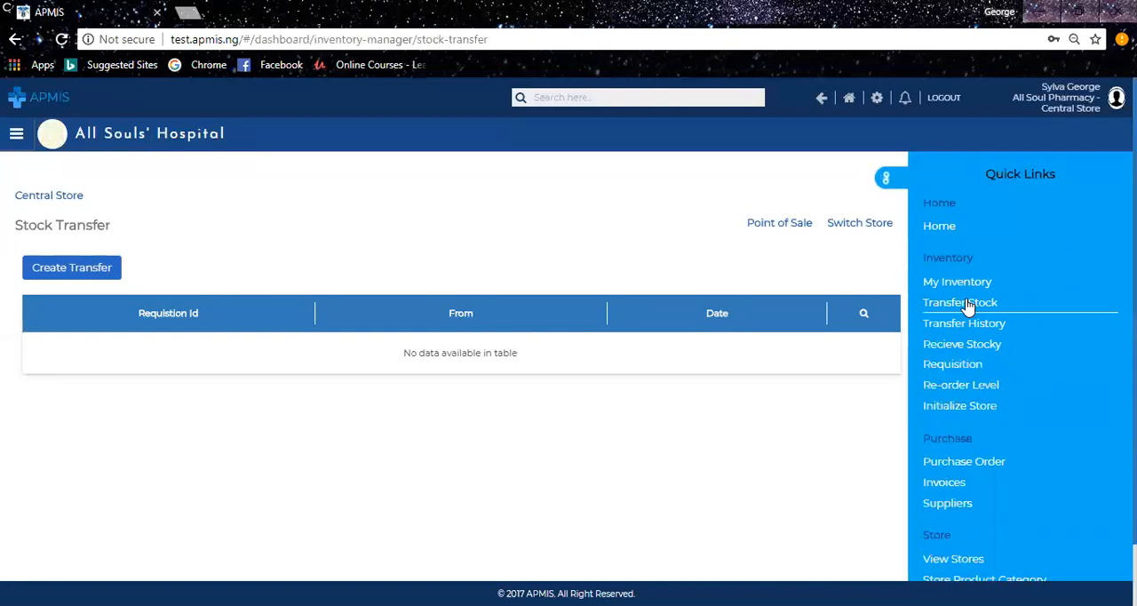
left_click(889, 177)
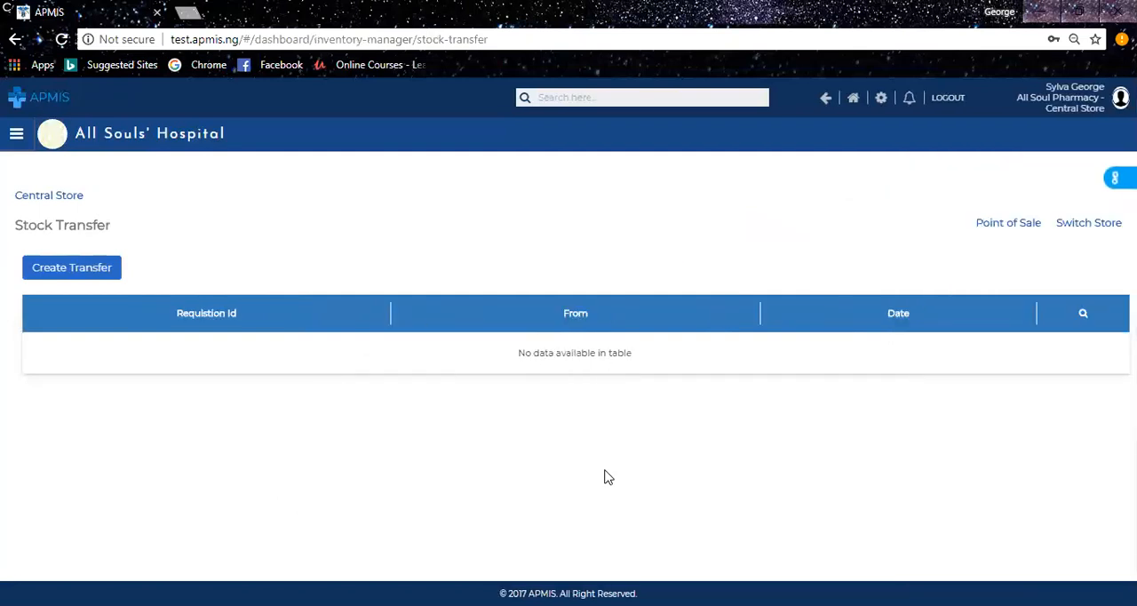
double_click(75, 196)
left_click(268, 210)
left_click(84, 282)
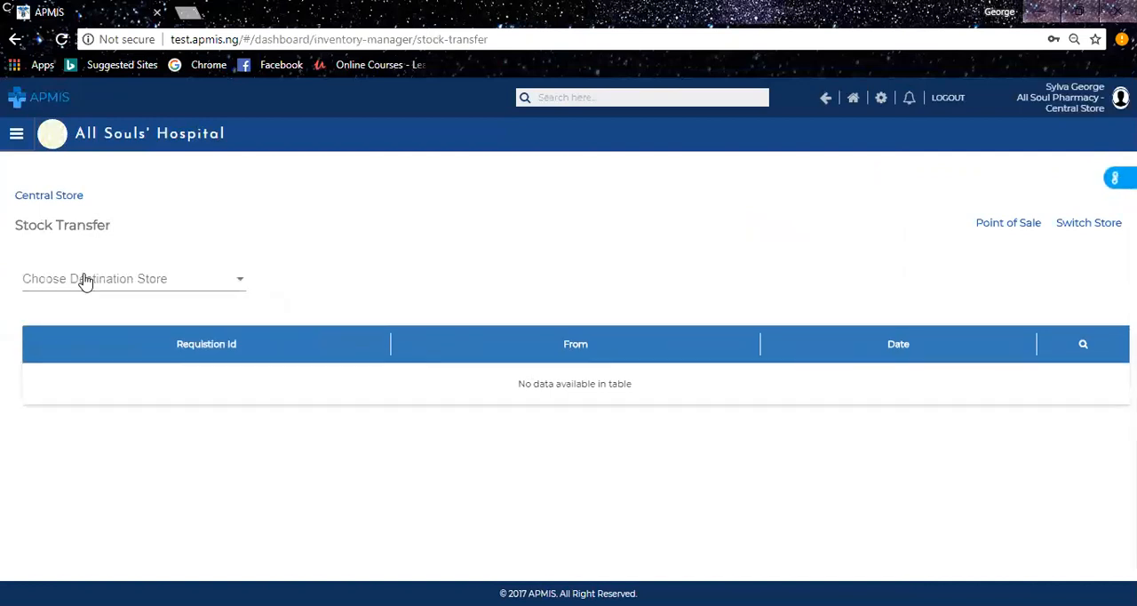
left_click(85, 281)
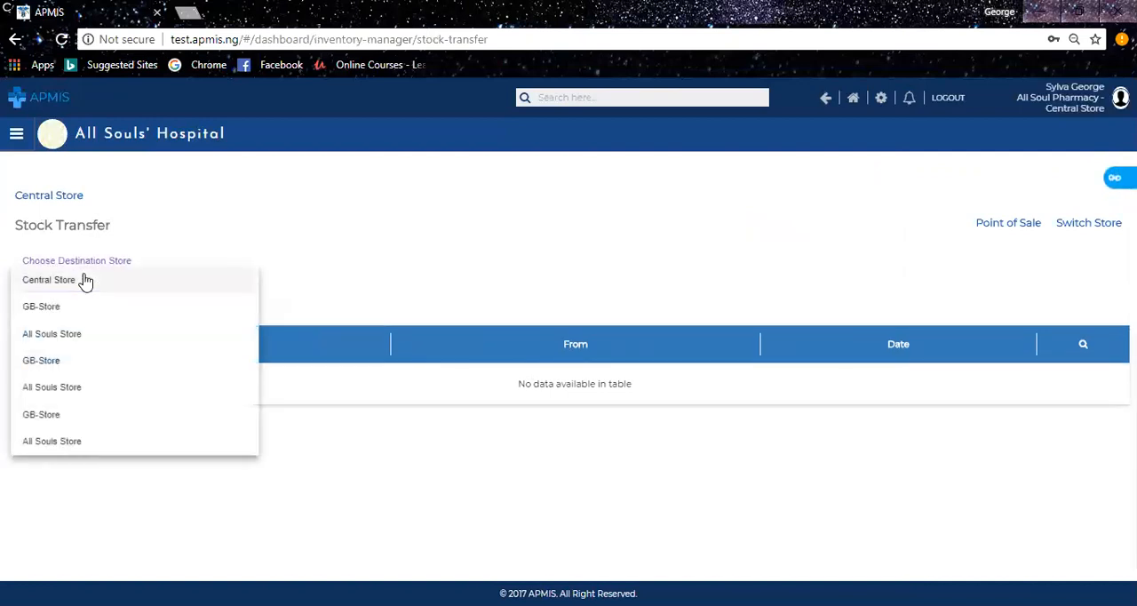
left_click(40, 306)
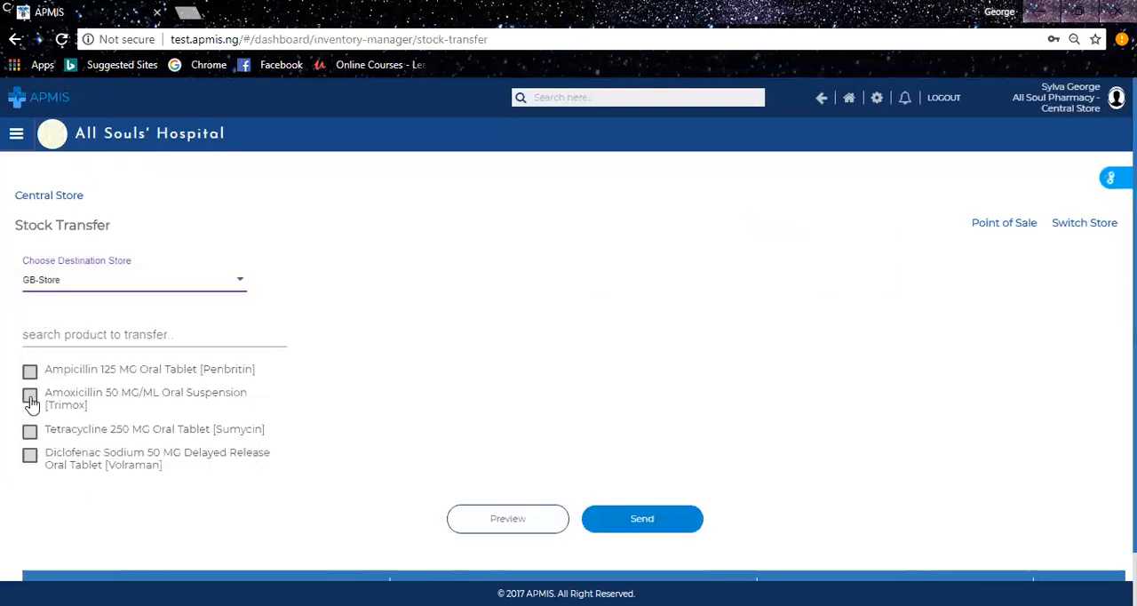
Add Diclofenac Sodium to the transfer with batch BA3456 and a unit cost price of 50.
left_click(31, 457)
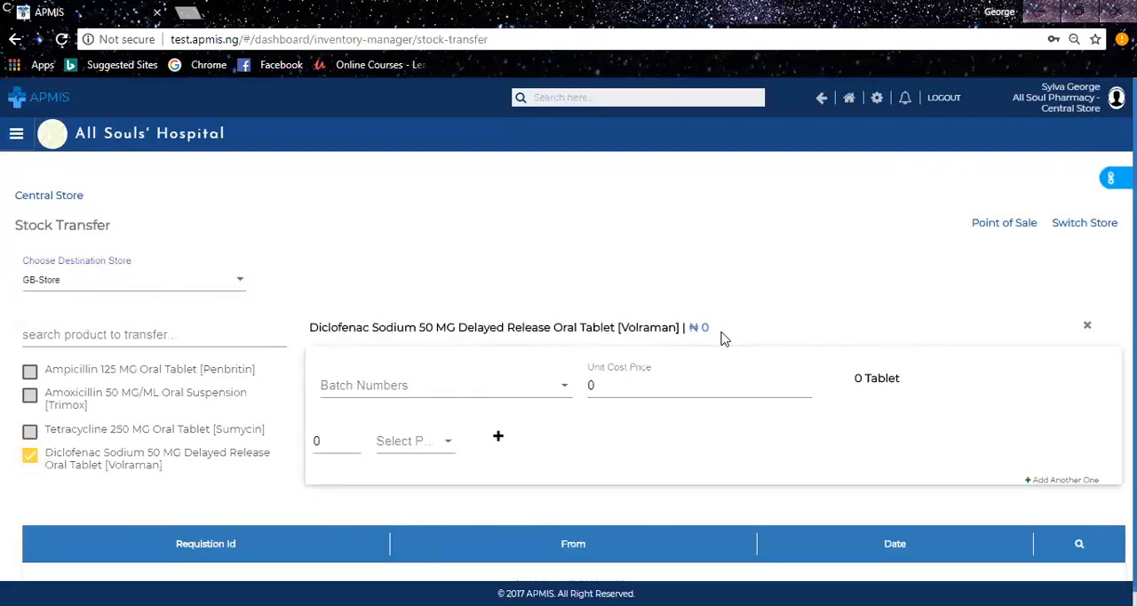
left_click(402, 397)
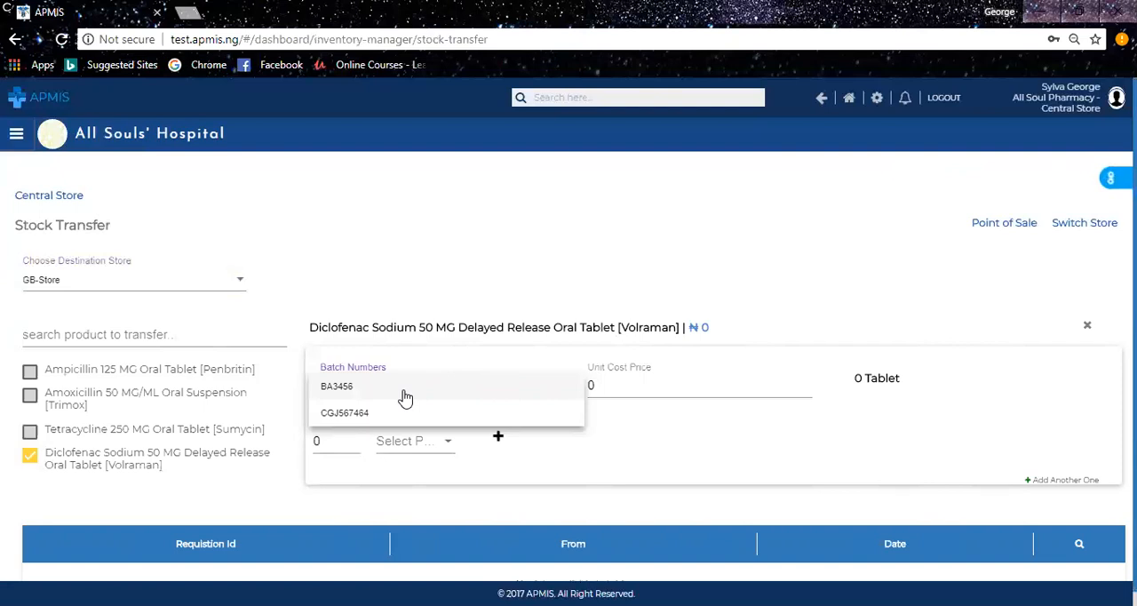
left_click(404, 396)
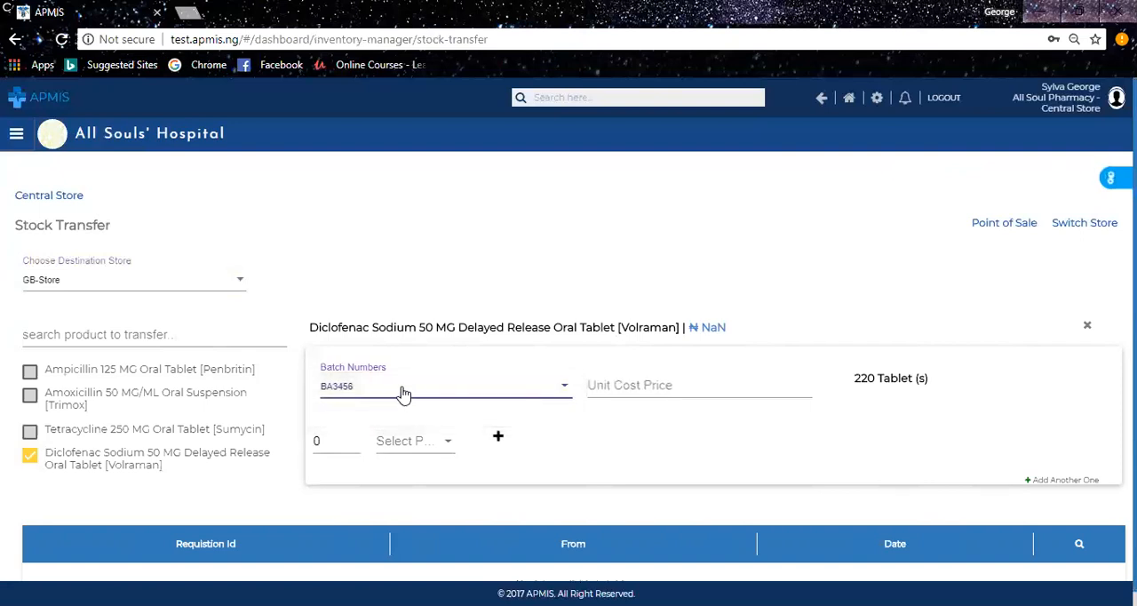
left_click(681, 387)
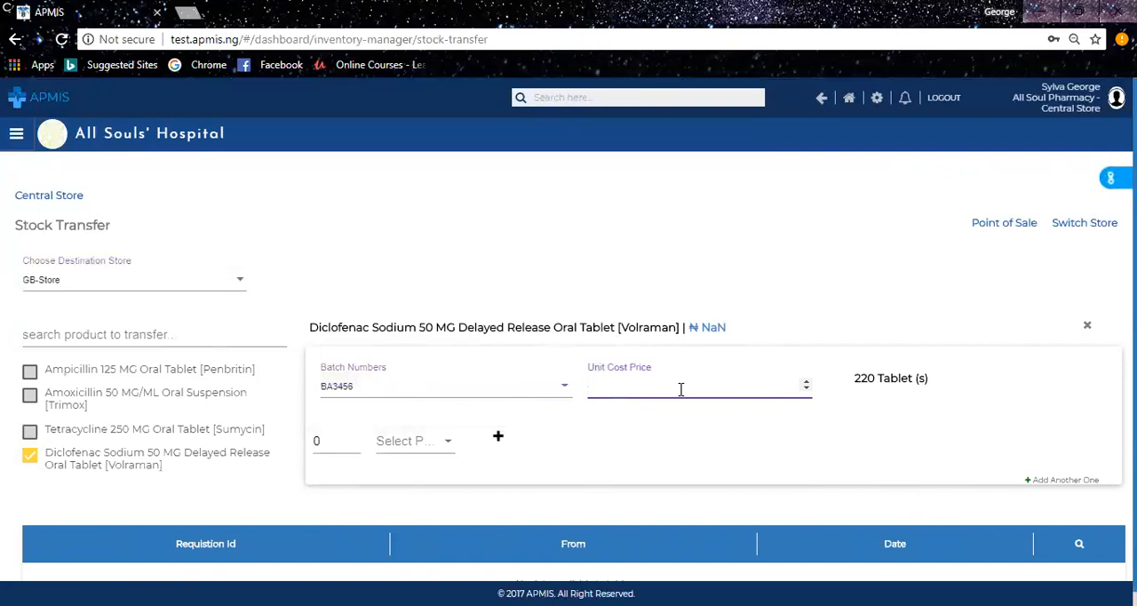
type("50")
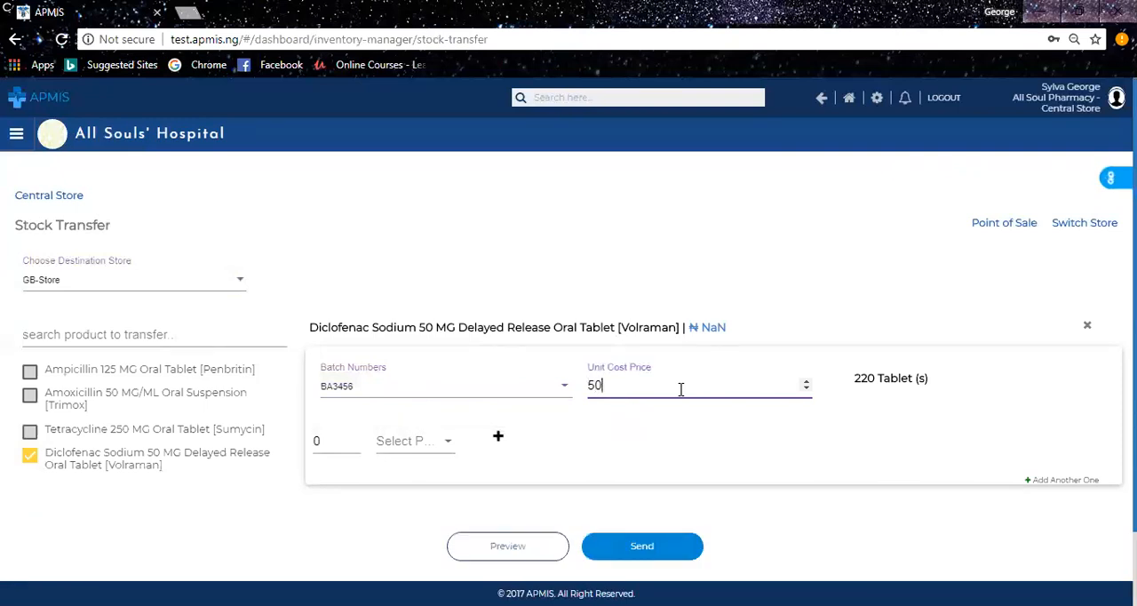
Set the Diclofenac transfer quantity to 5 with pack size Pack.
left_click(422, 455)
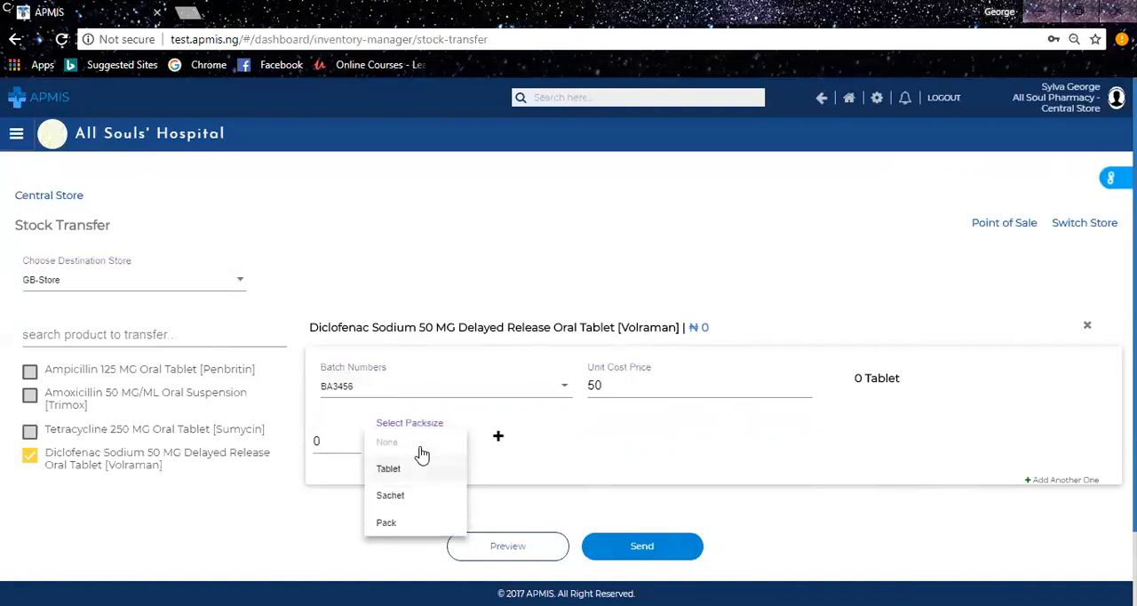
left_click(396, 523)
left_click(329, 444)
key("BackSpace")
type("5")
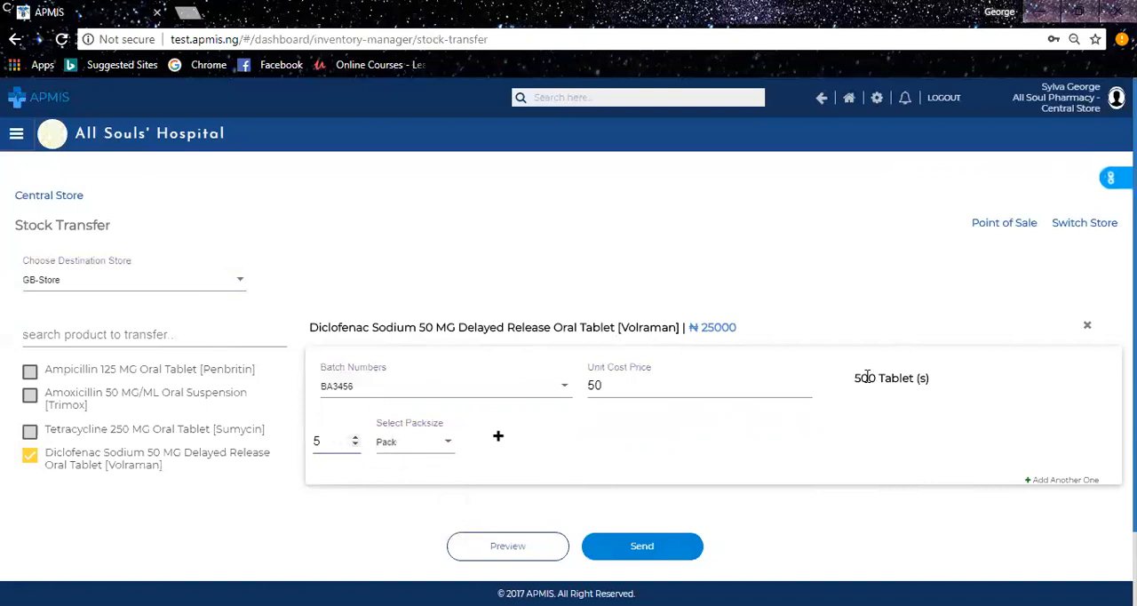
Add another quantity and pack-size line to the Diclofenac transfer item.
double_click(718, 328)
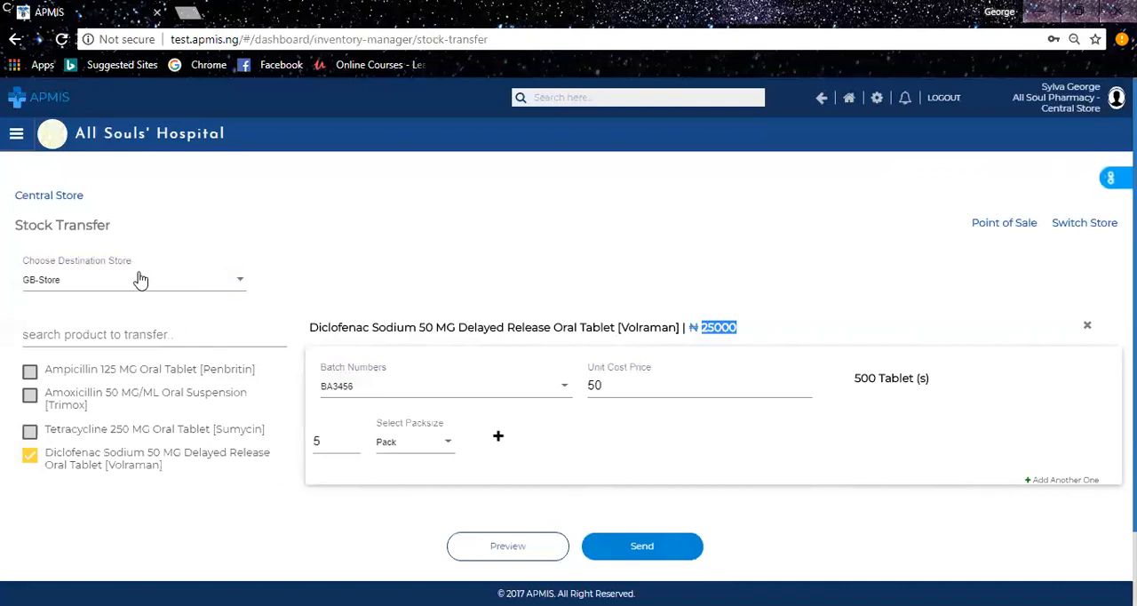
left_click(648, 426)
left_click(499, 442)
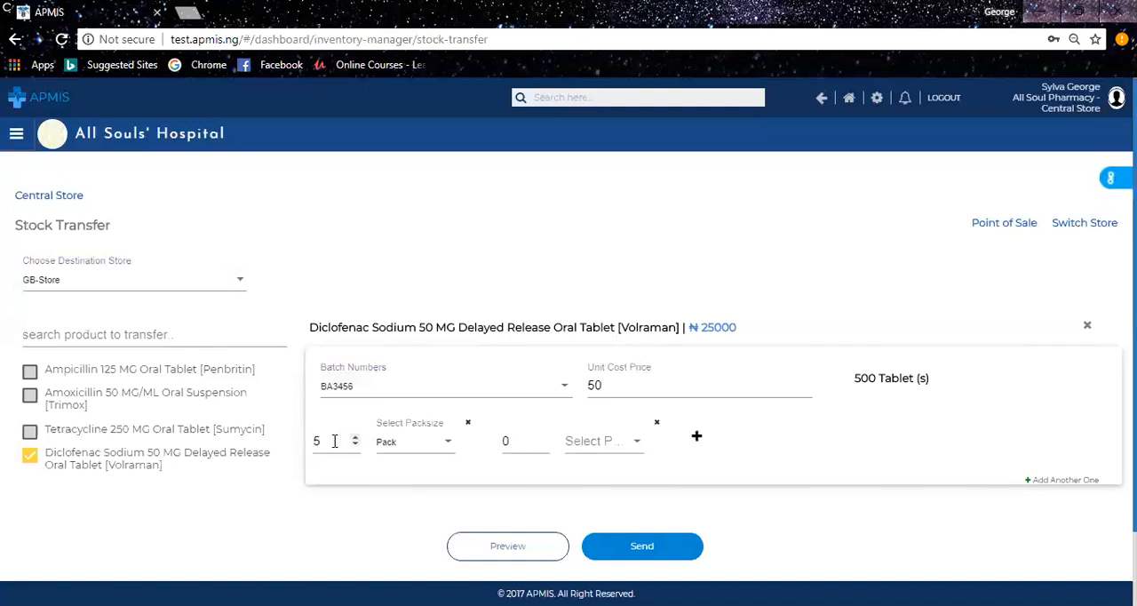
left_click(636, 445)
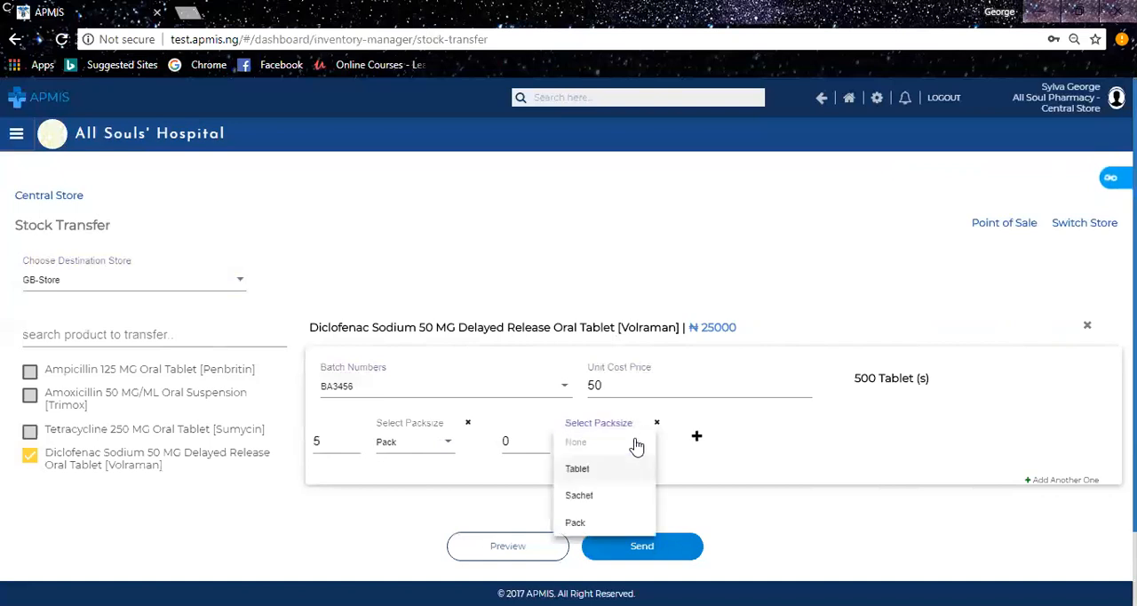
left_click(579, 495)
left_click(522, 442)
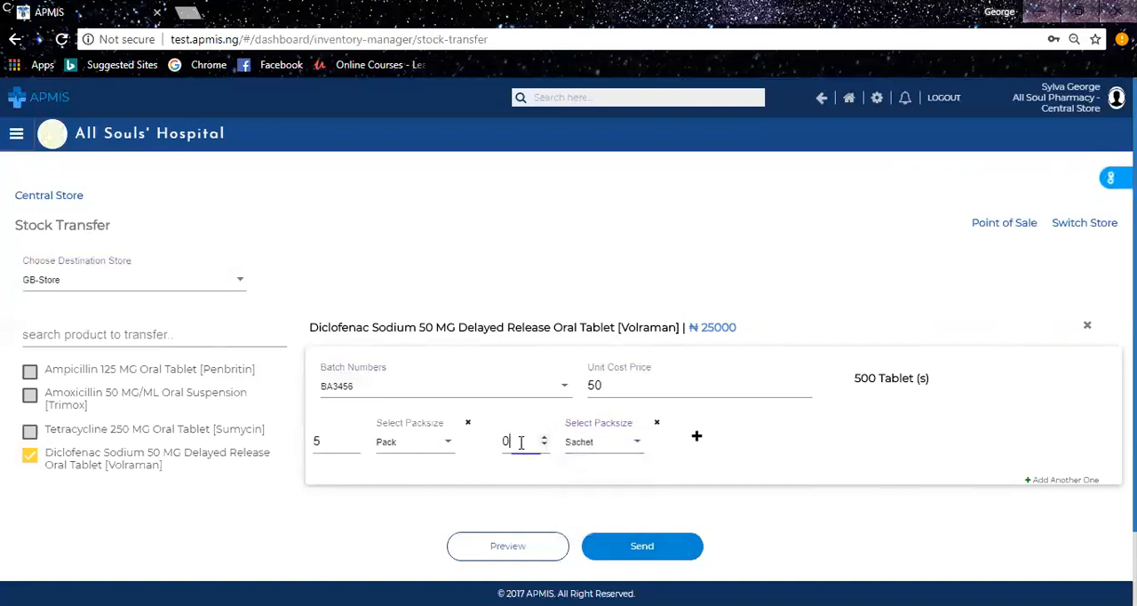
key("BackSpace")
type("5")
left_click(816, 438)
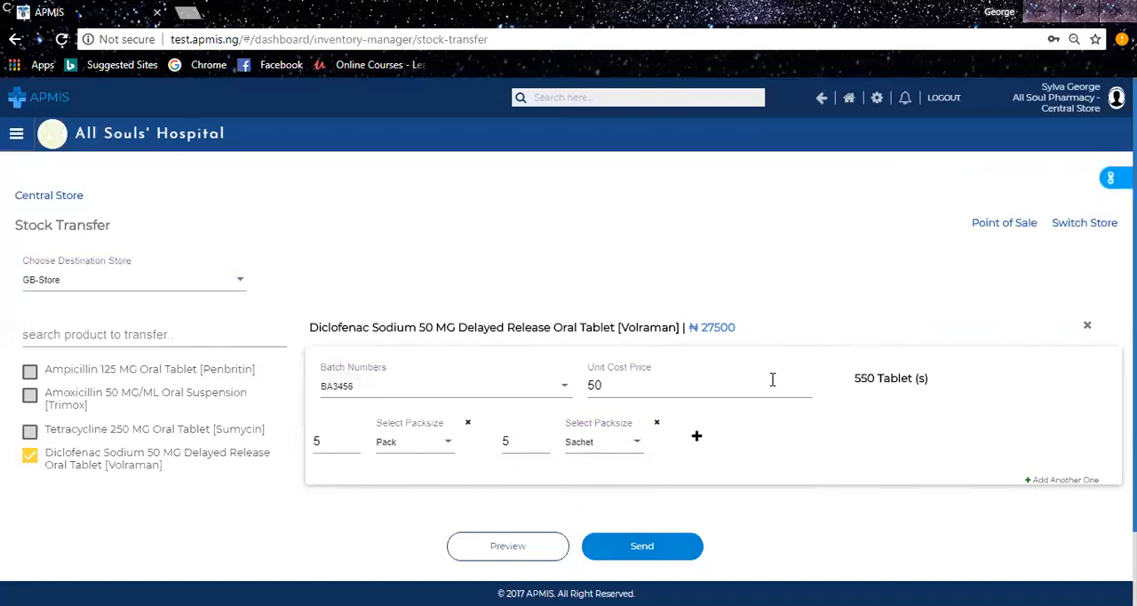
left_click(657, 424)
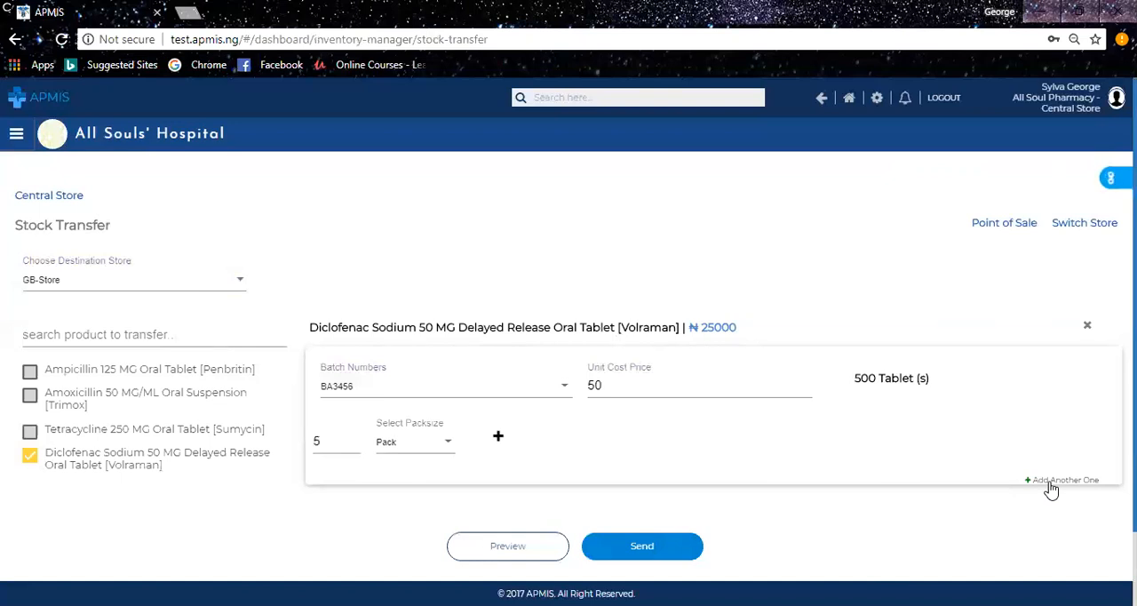
Set the Diclofenac transfer quantity to 3 packs and add another Diclofenac item to the transfer.
left_click(323, 443)
key("BackSpace")
type("3")
left_click(809, 474)
left_click(1048, 487)
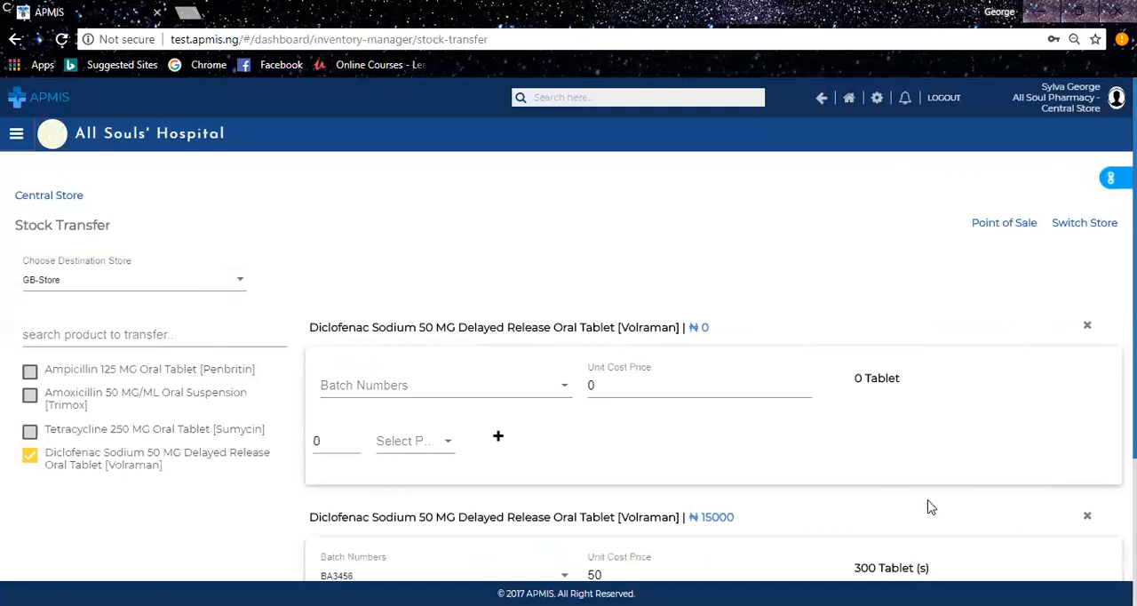
Fill the new Diclofenac item with batch CGJ567464, pack size Pack and a quantity of 2.
scroll(930, 506, "down", 2)
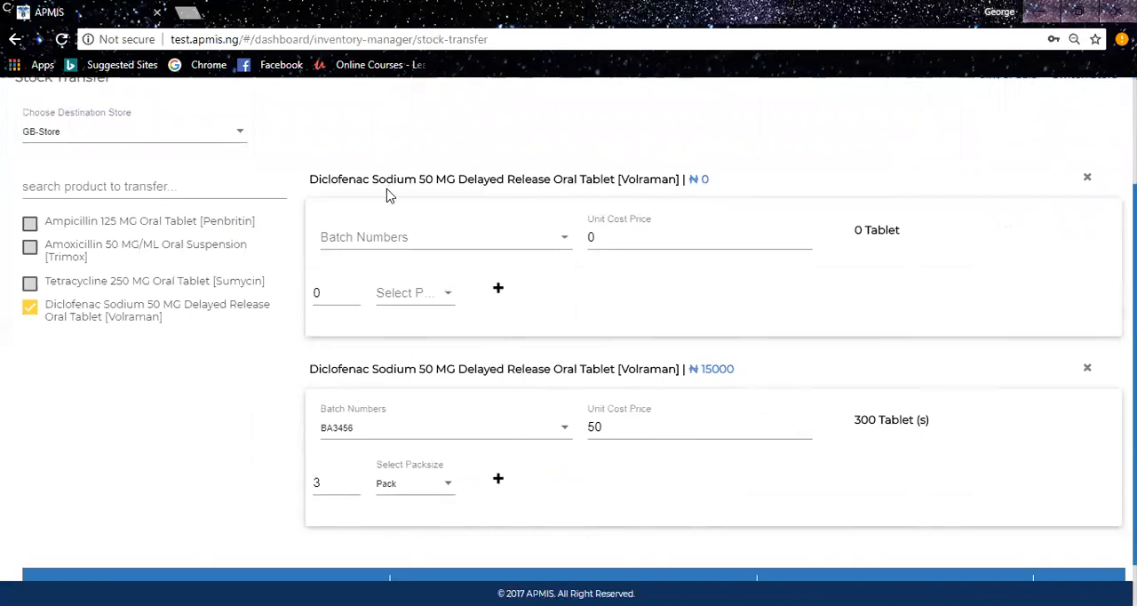
left_click(396, 242)
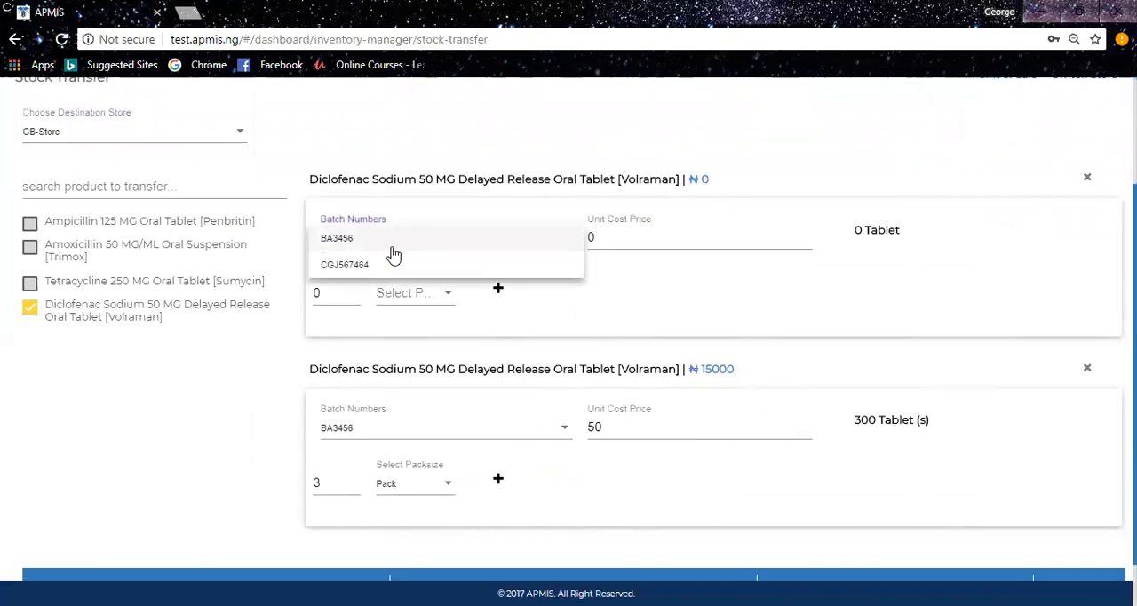
left_click(374, 264)
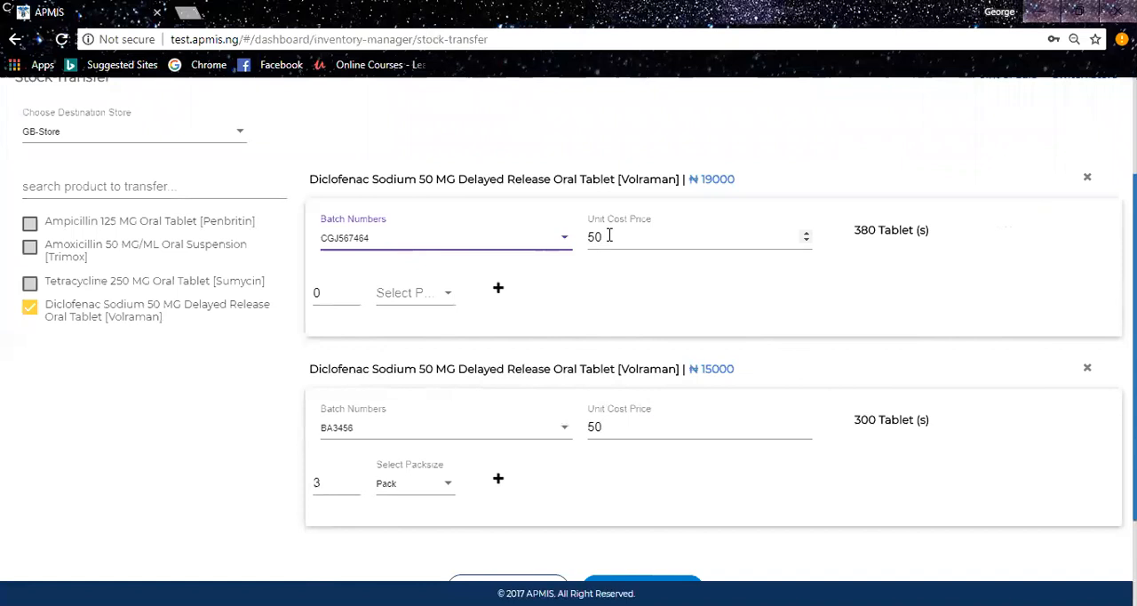
left_click(609, 236)
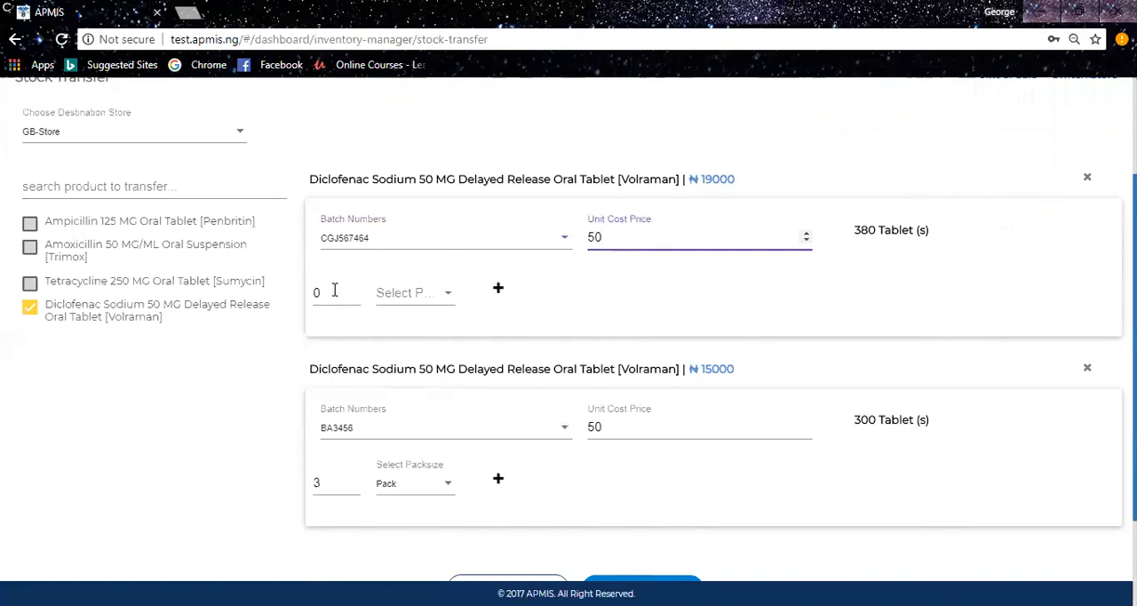
left_click(394, 294)
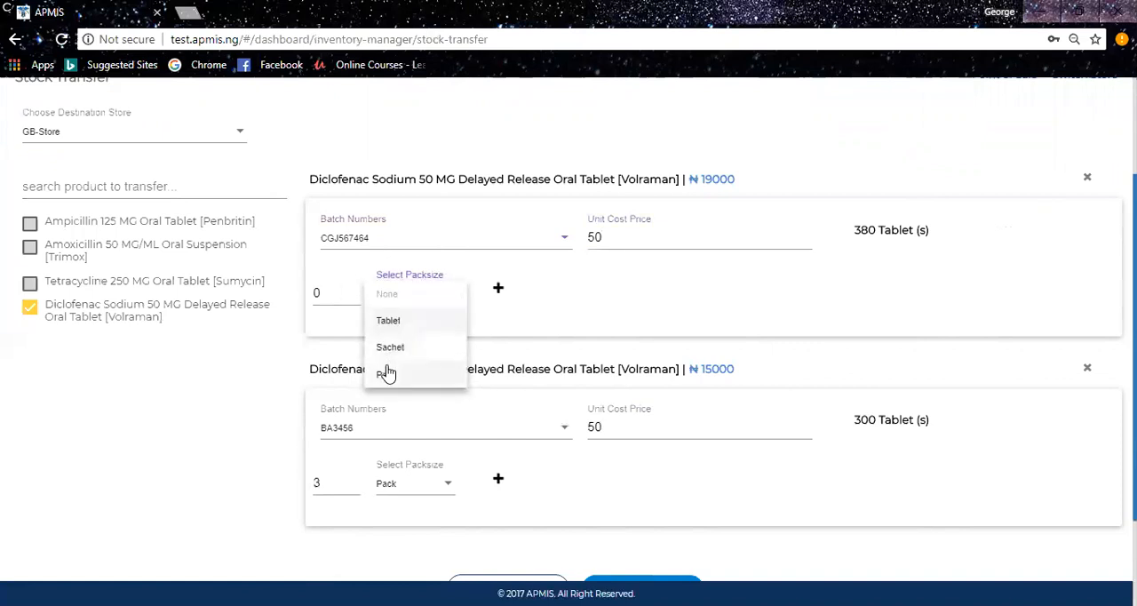
left_click(386, 373)
left_click(346, 296)
key("BackSpace")
type("2")
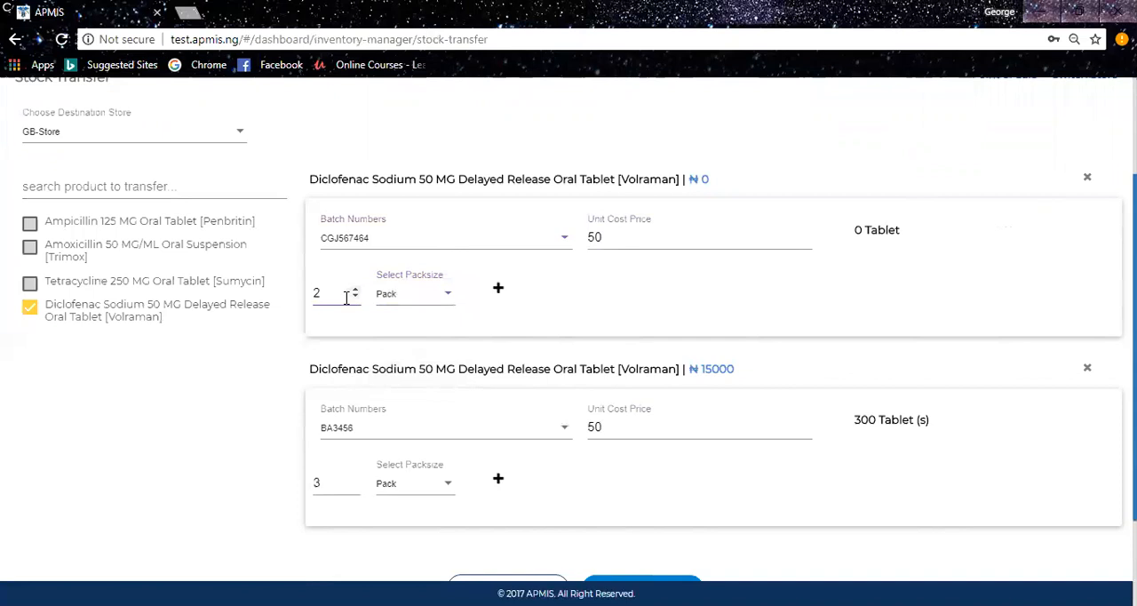
left_click(760, 300)
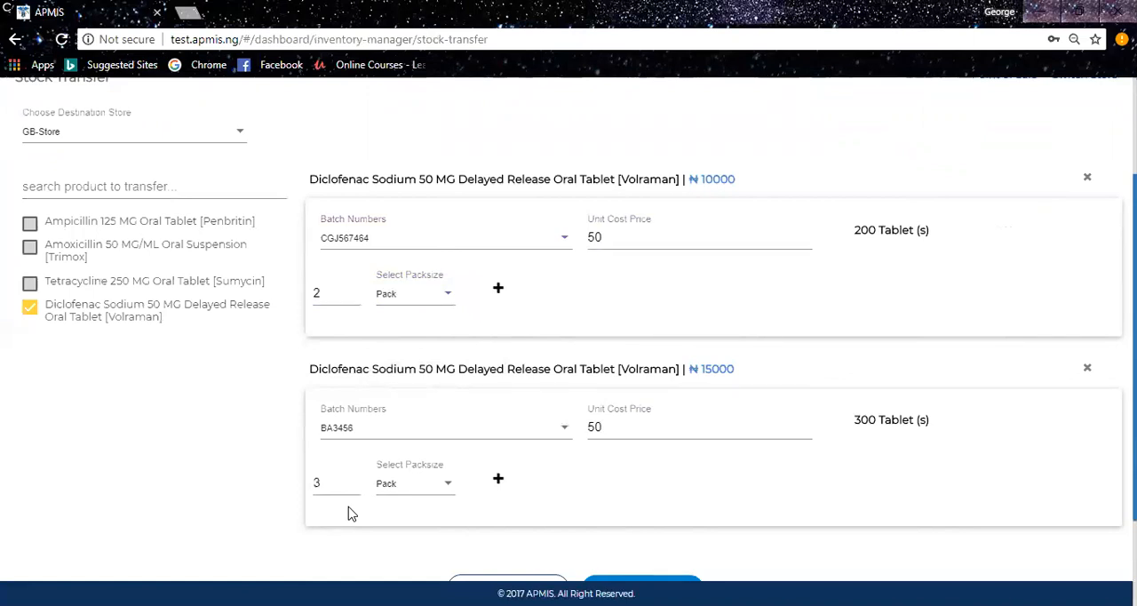
Send the stock transfer to GB-Store.
scroll(1045, 354, "up", 3)
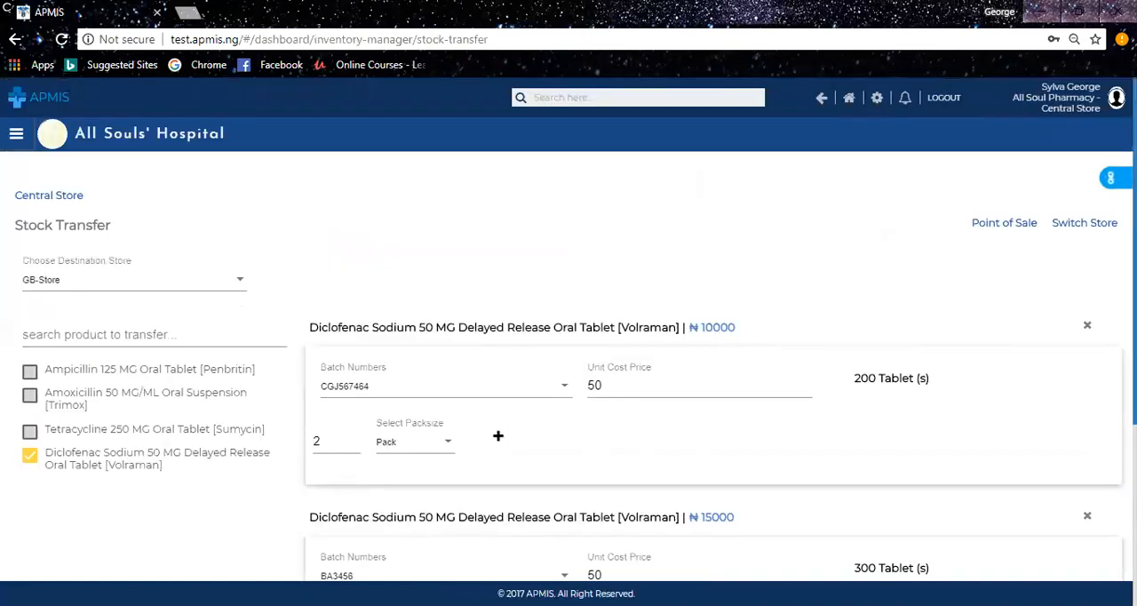
scroll(958, 522, "down", 3)
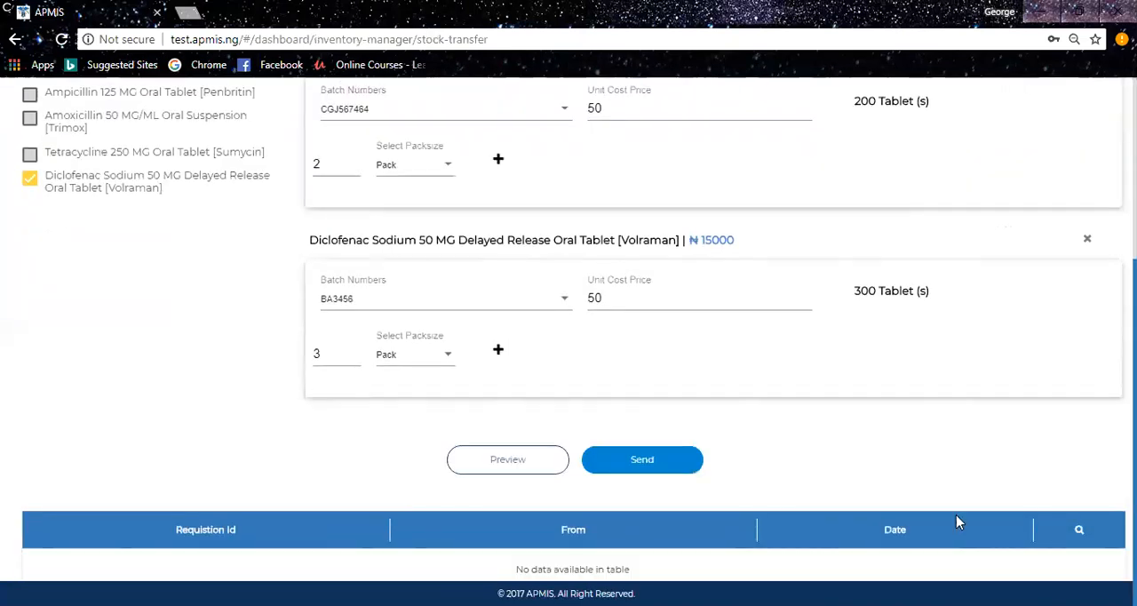
left_click(635, 459)
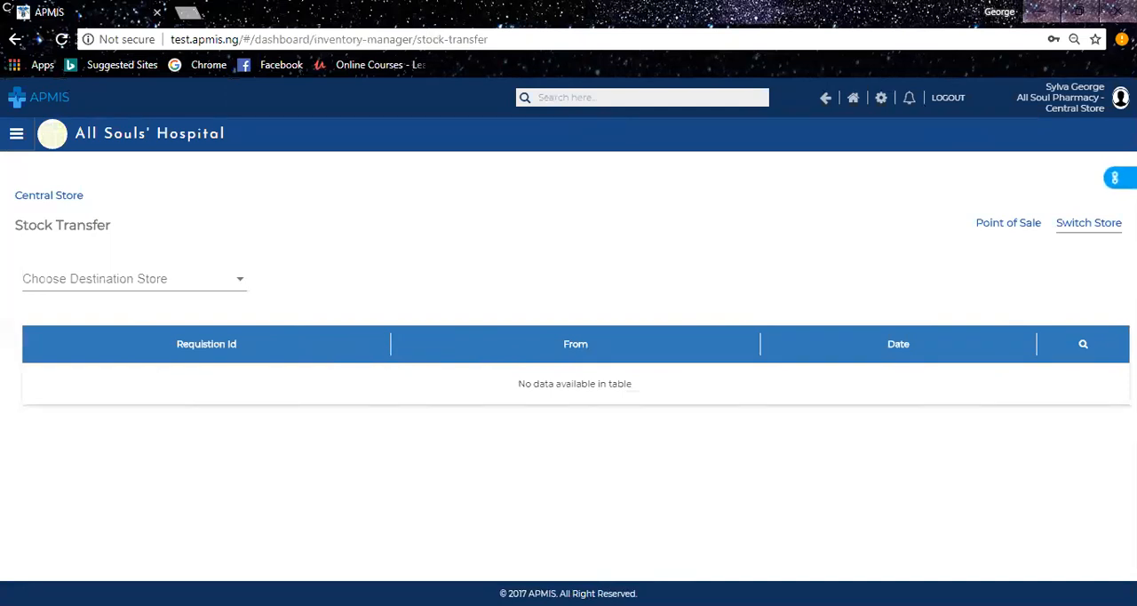
Switch the working store to GB-Store at All Soul Pharmacy.
left_click(1092, 223)
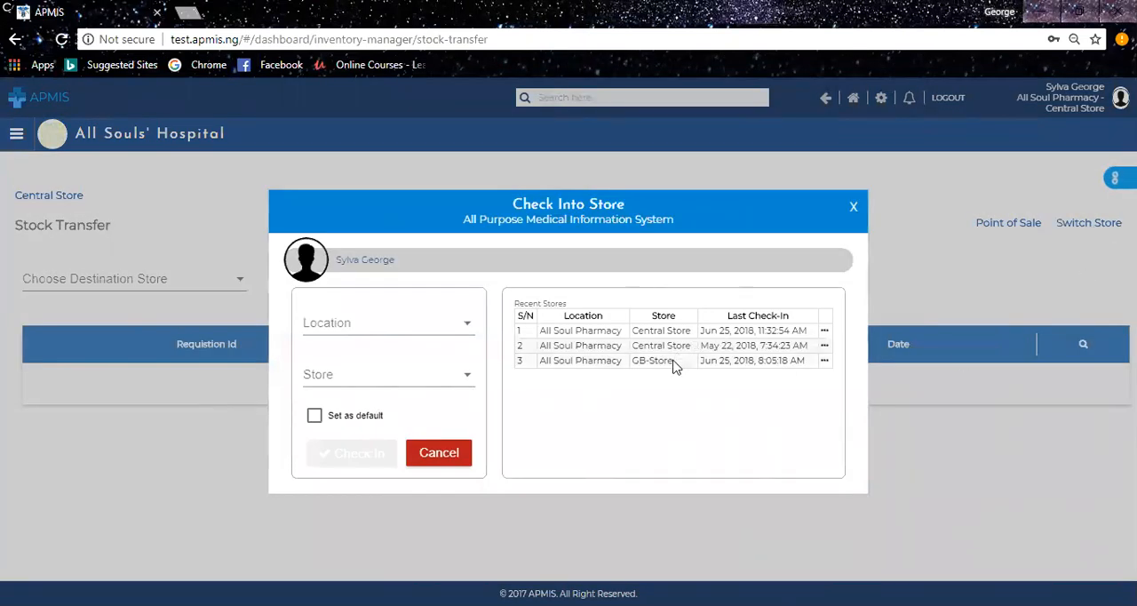
left_click(364, 333)
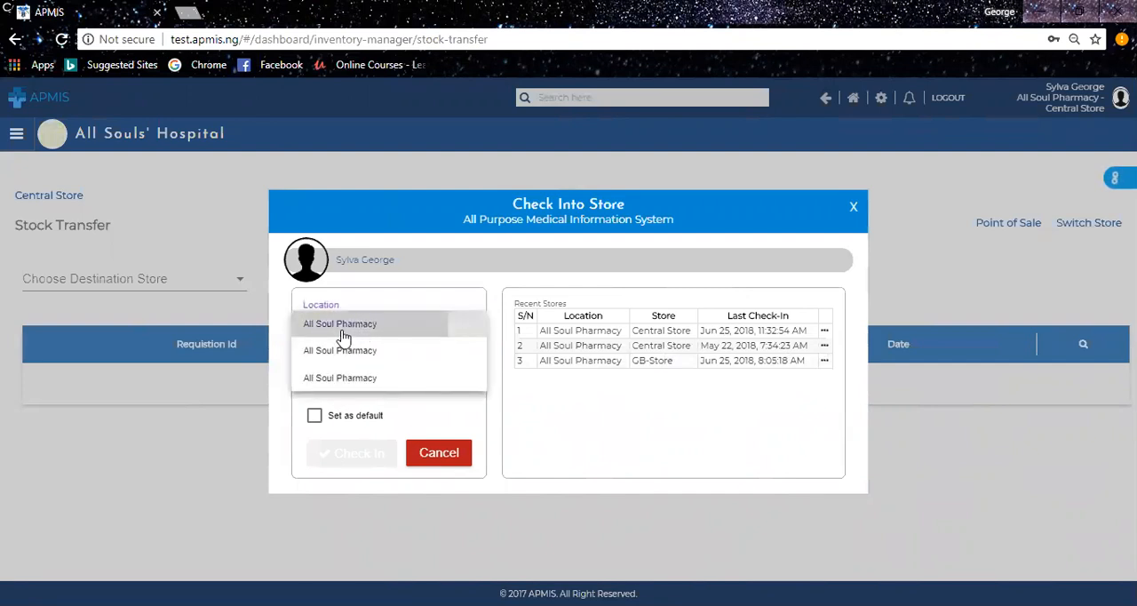
left_click(342, 332)
left_click(381, 389)
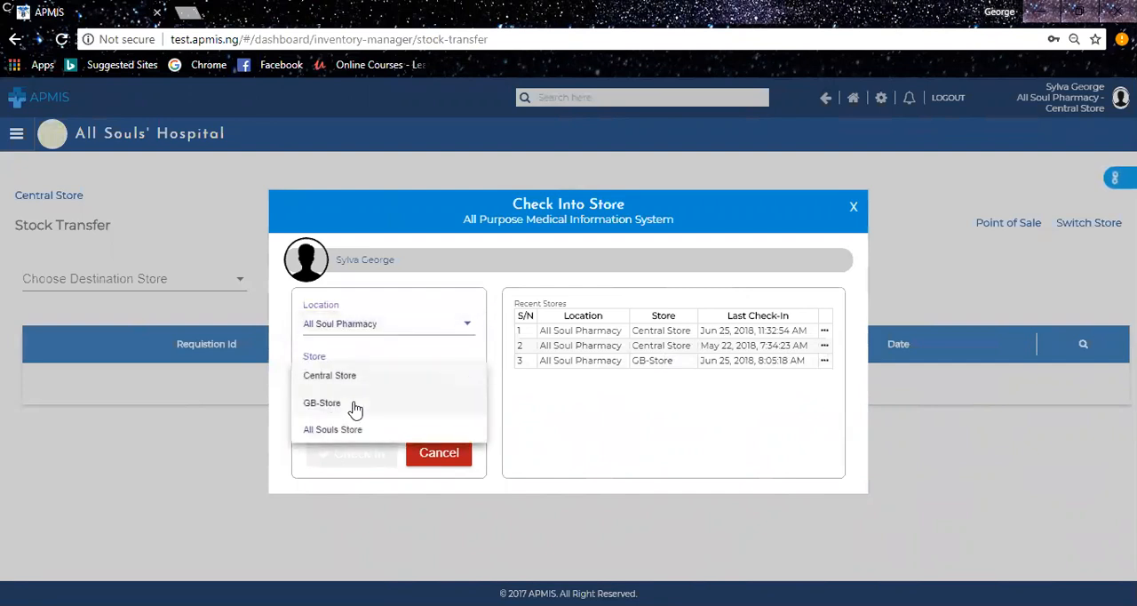
left_click(354, 407)
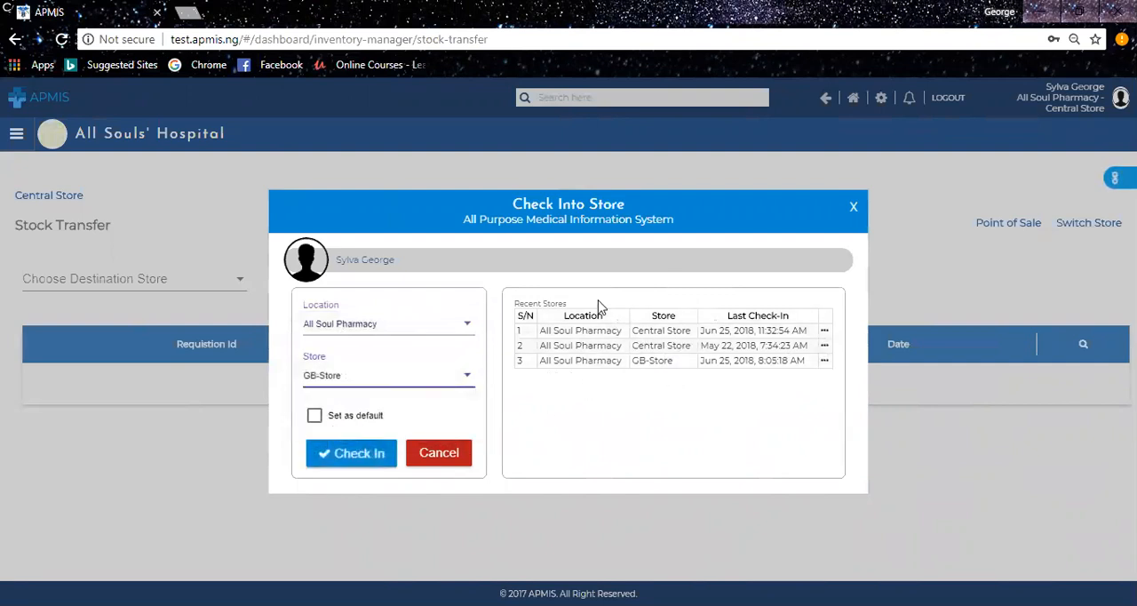
left_click(824, 360)
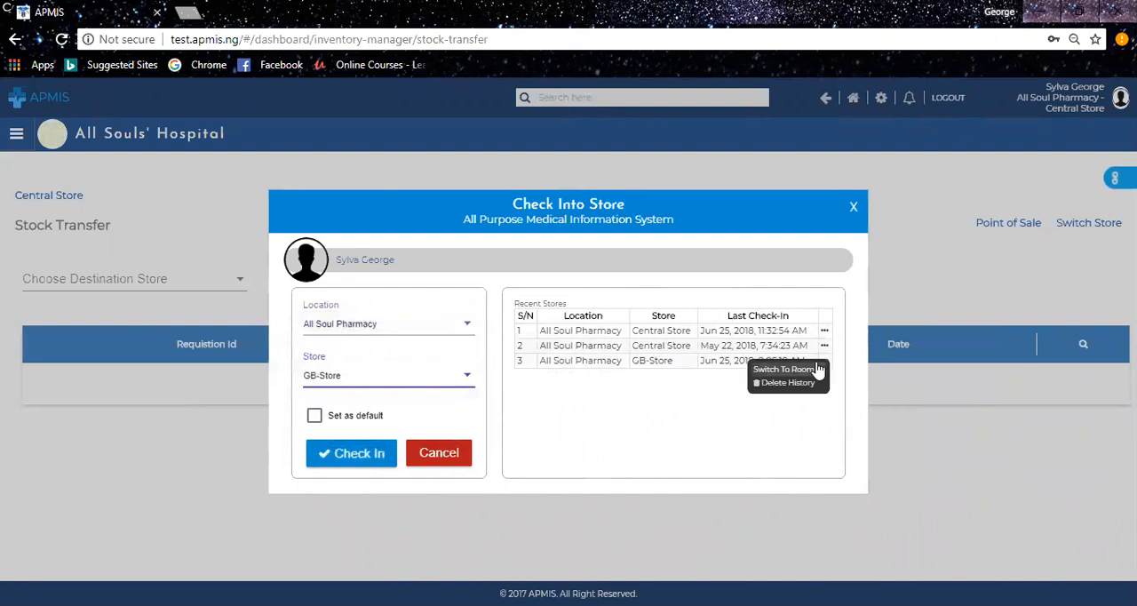
left_click(815, 370)
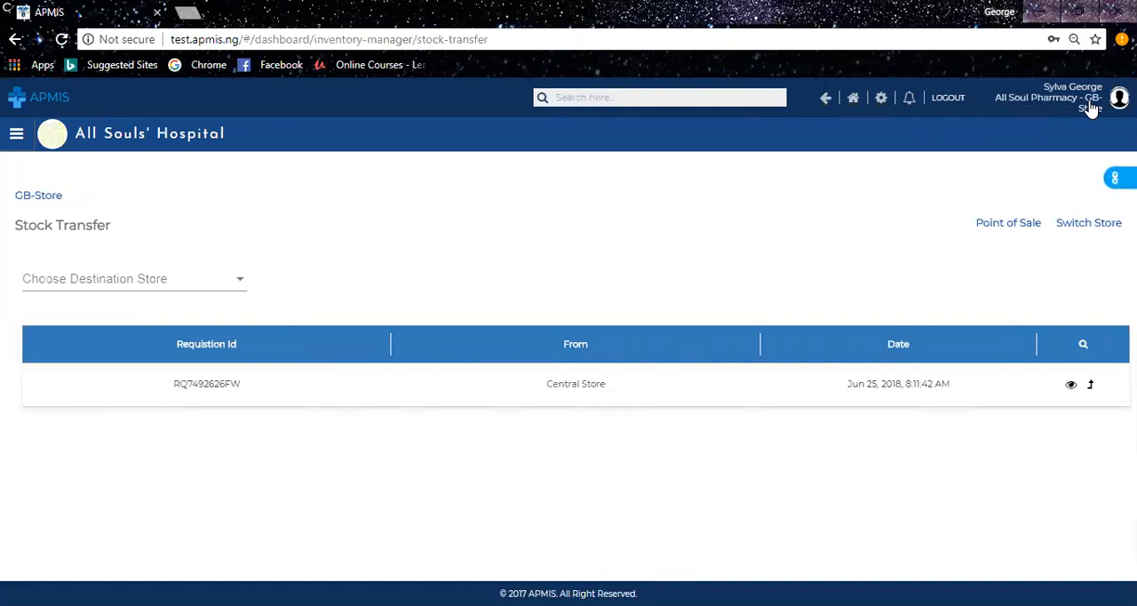
Open Receive Stock and view the pending transfer from Central Store.
left_click(1114, 180)
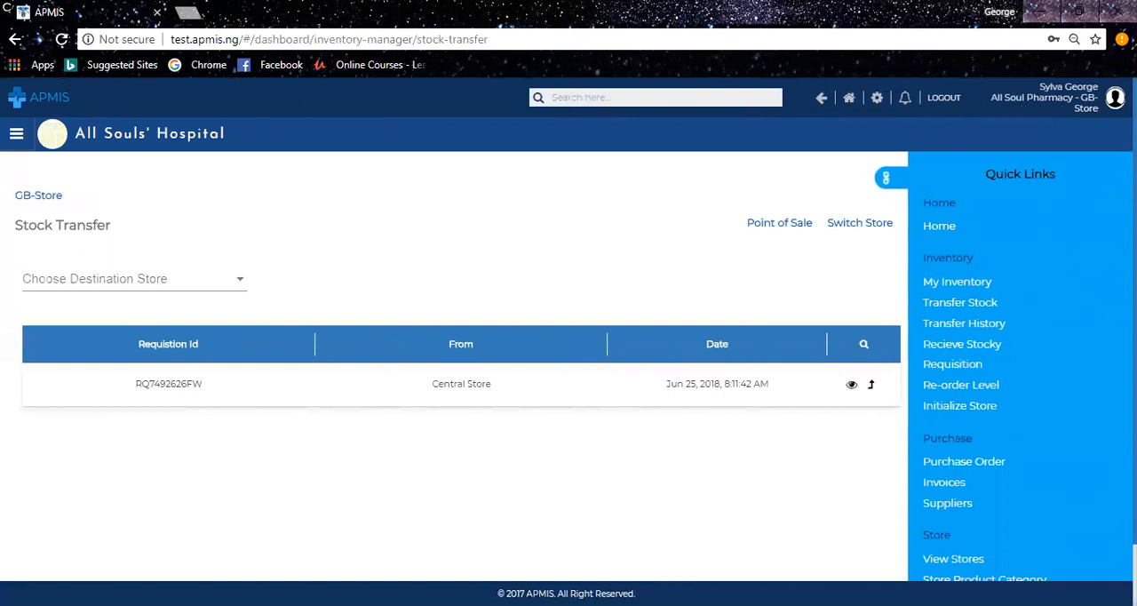
left_click(947, 346)
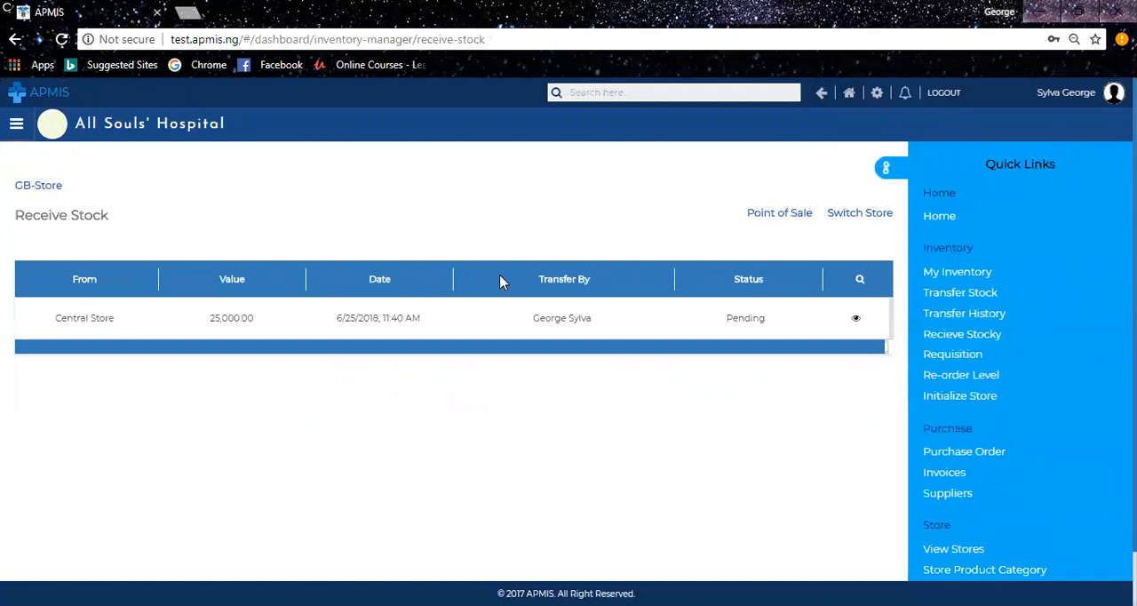
left_click(885, 169)
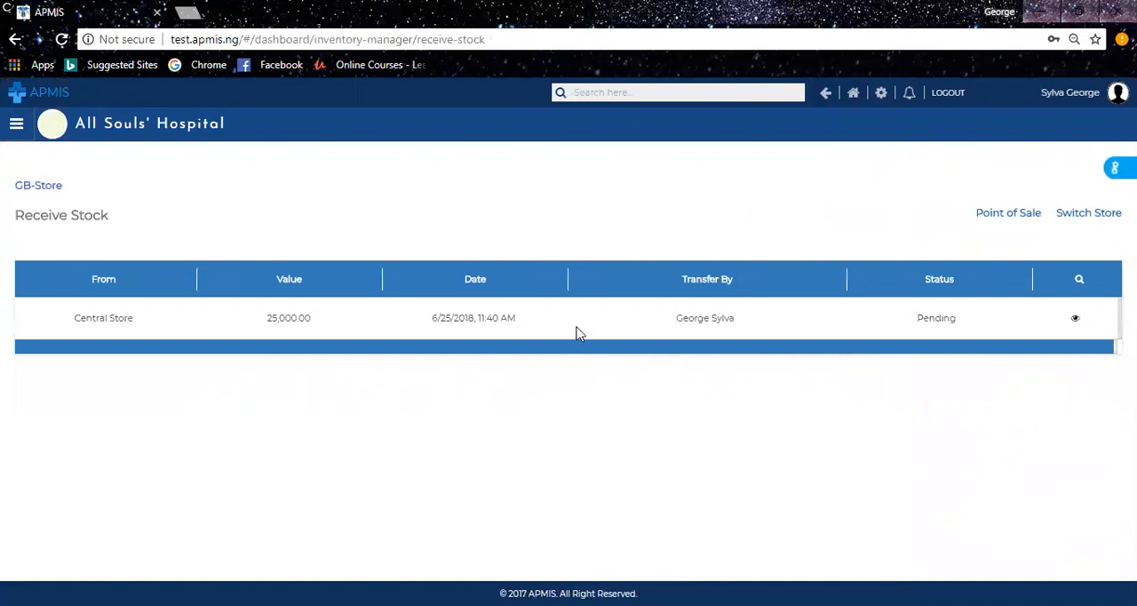
left_click(1076, 321)
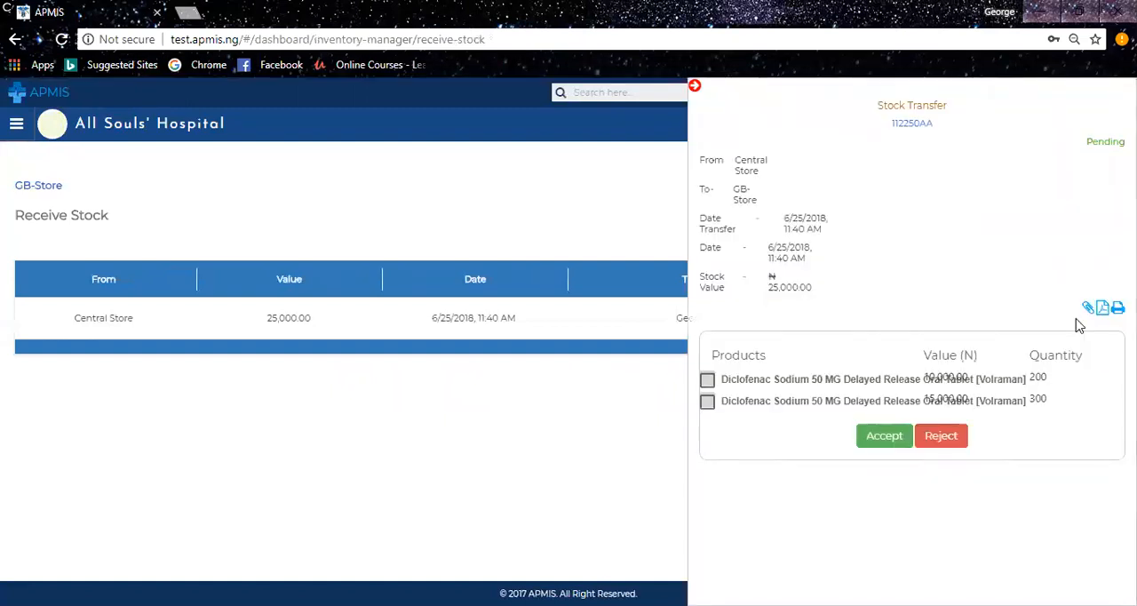
Select both Diclofenac items of the incoming transfer and accept it.
double_click(903, 126)
left_click(707, 384)
left_click(707, 408)
left_click(875, 444)
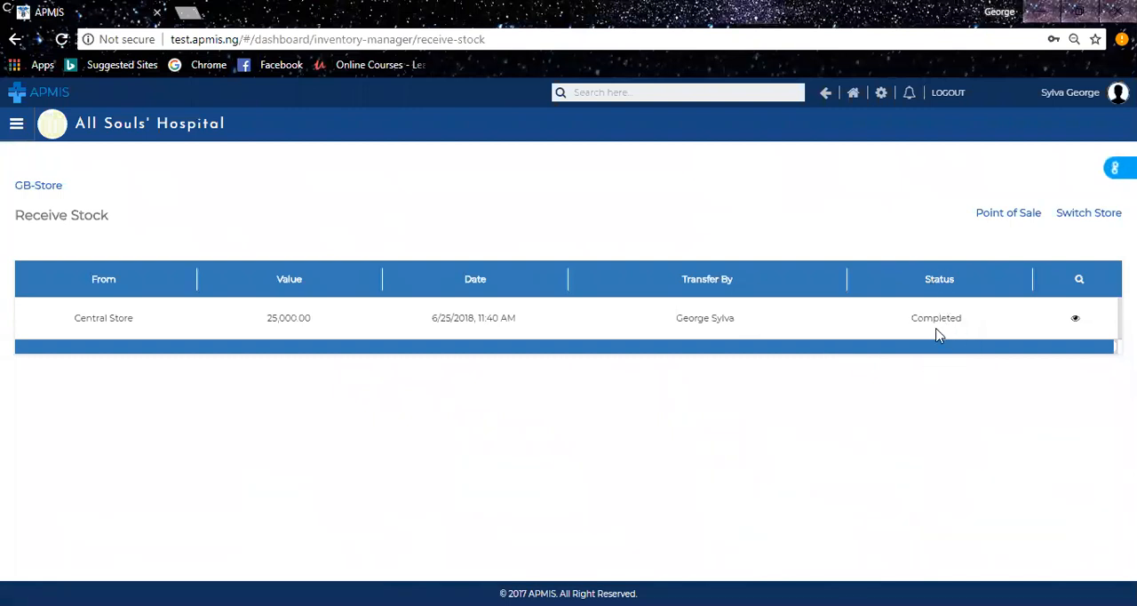
Check GB-Store's inventory, then switch back to Central Store.
left_click(1116, 167)
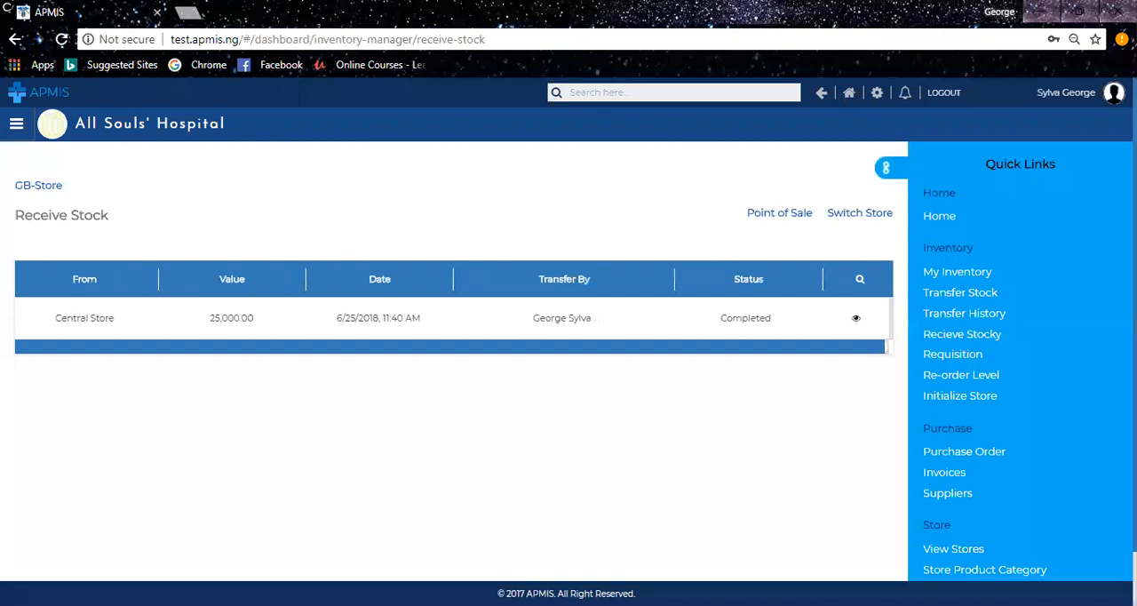
left_click(957, 272)
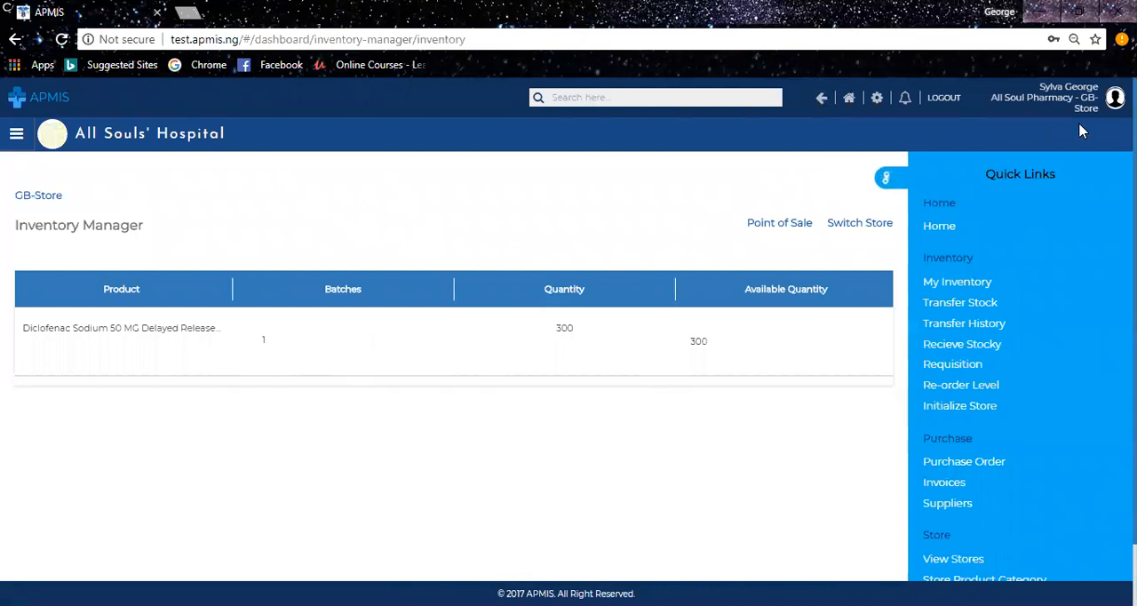
left_click(889, 223)
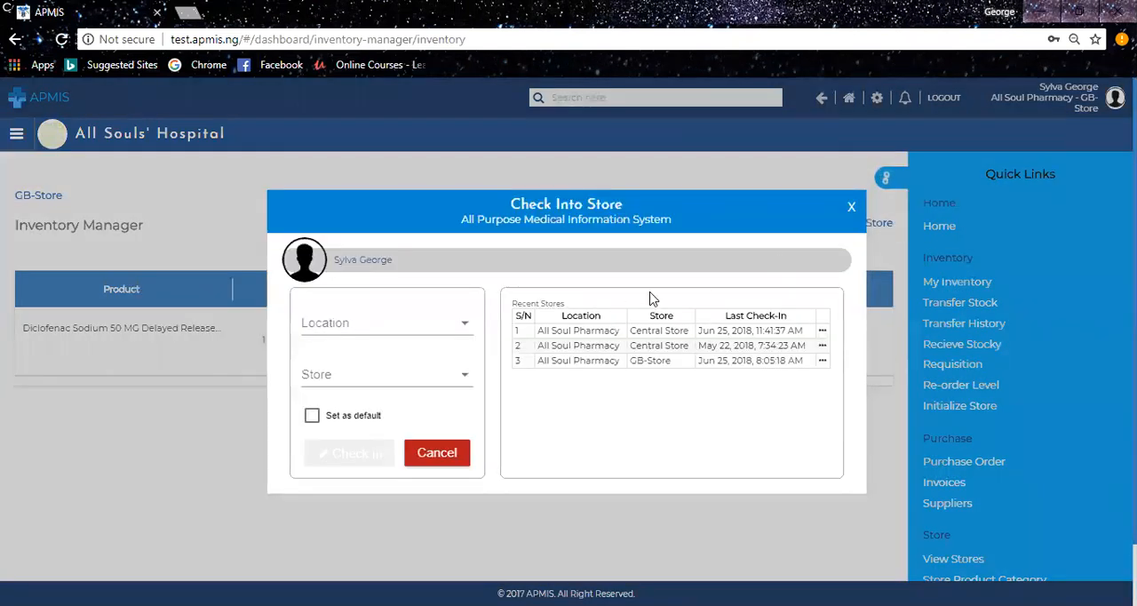
left_click(824, 344)
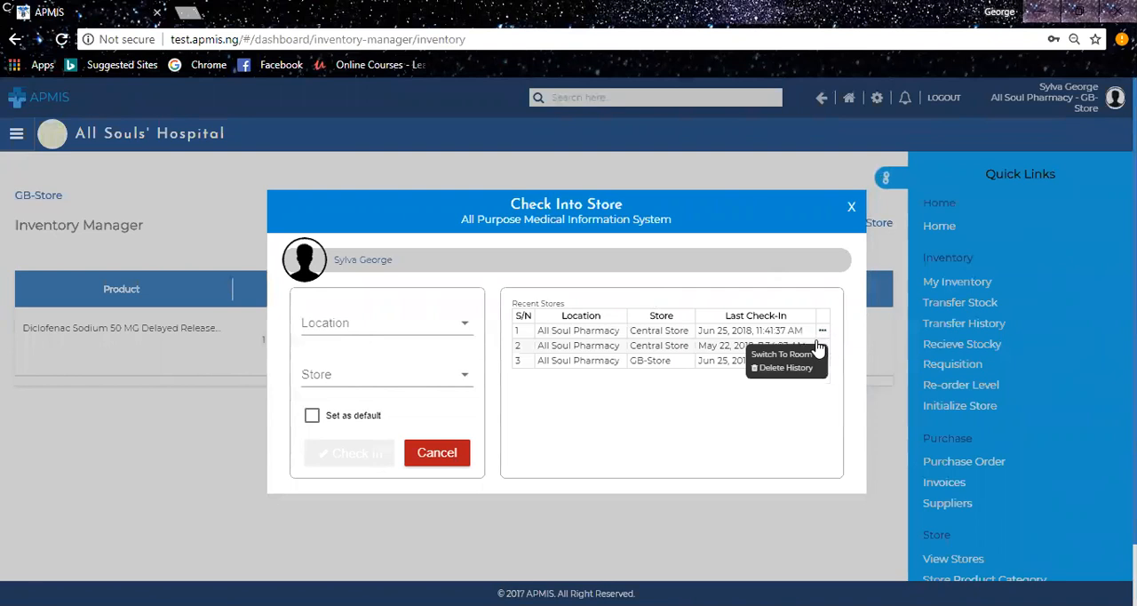
mouse_move(823, 347)
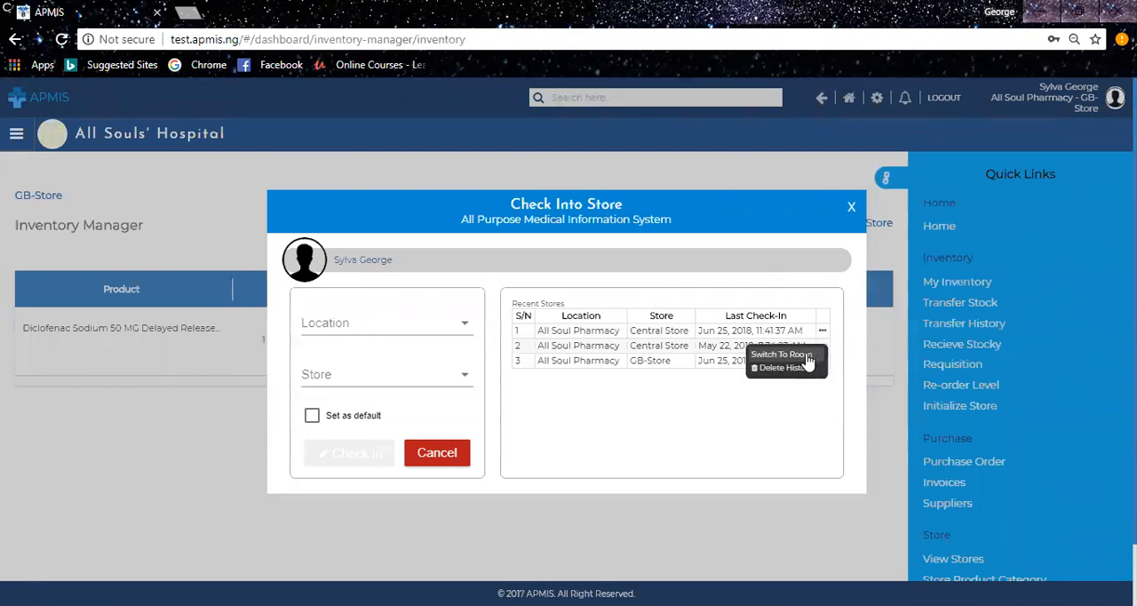
left_click(782, 355)
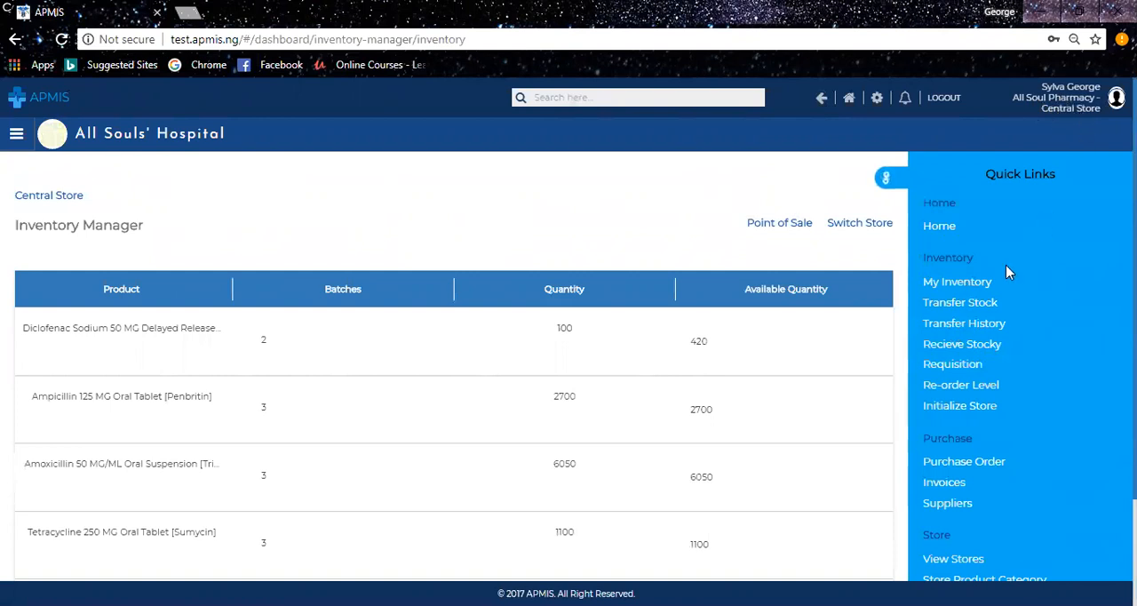
Open Transfer History to review Central Store's completed transfers.
left_click(960, 325)
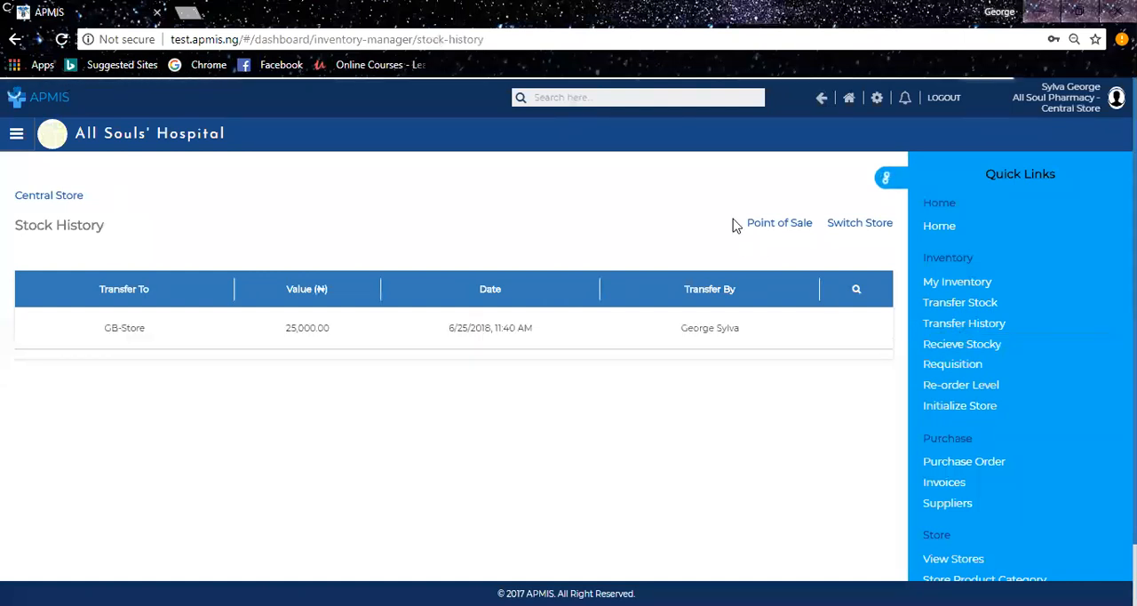
left_click(889, 180)
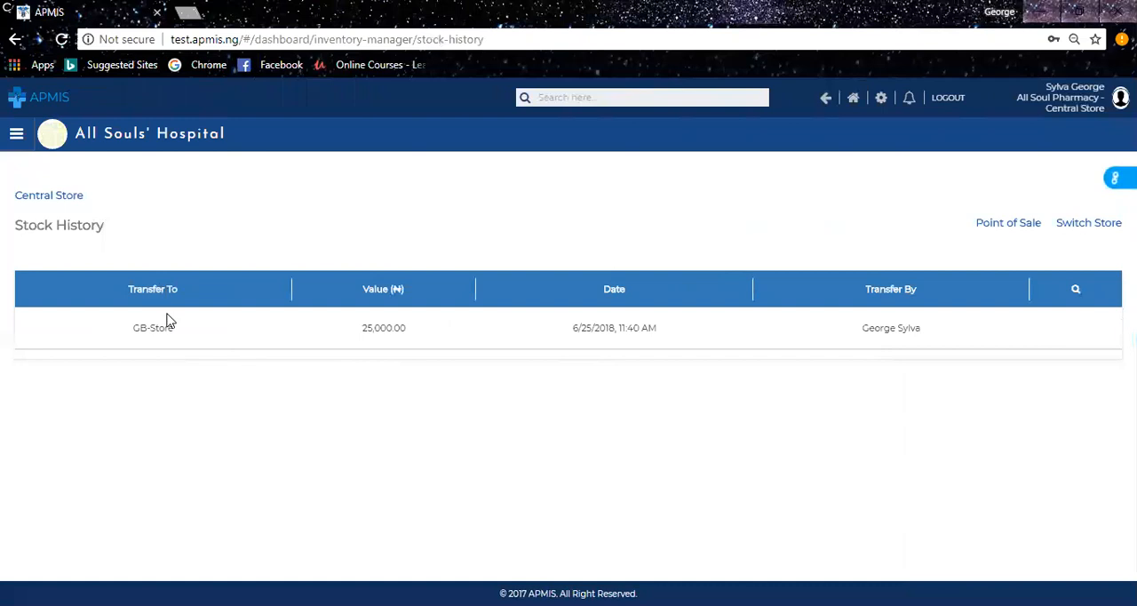